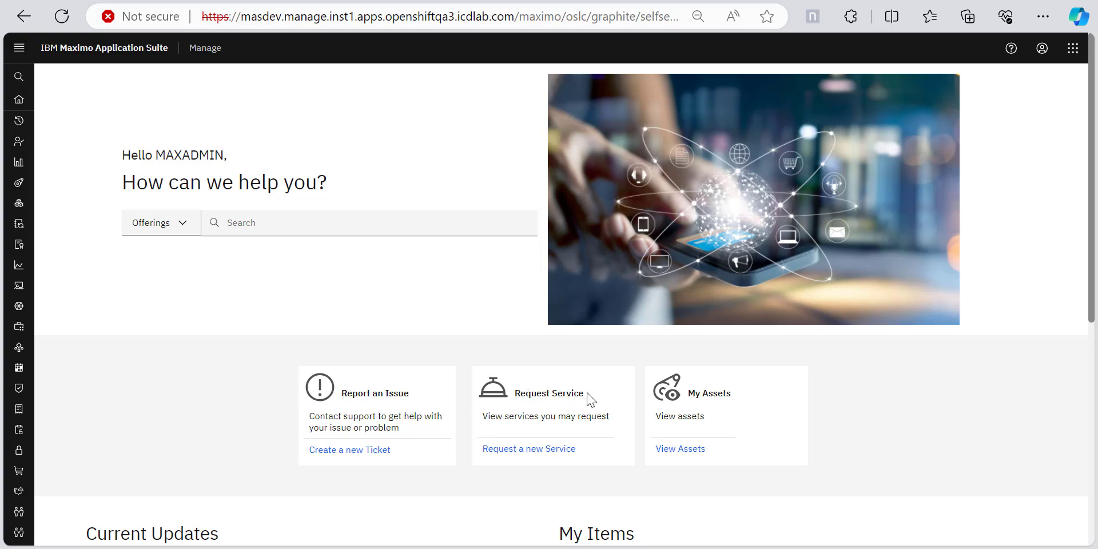
Open the My Assets list and scroll through the 10 assigned assets
left_click(678, 449)
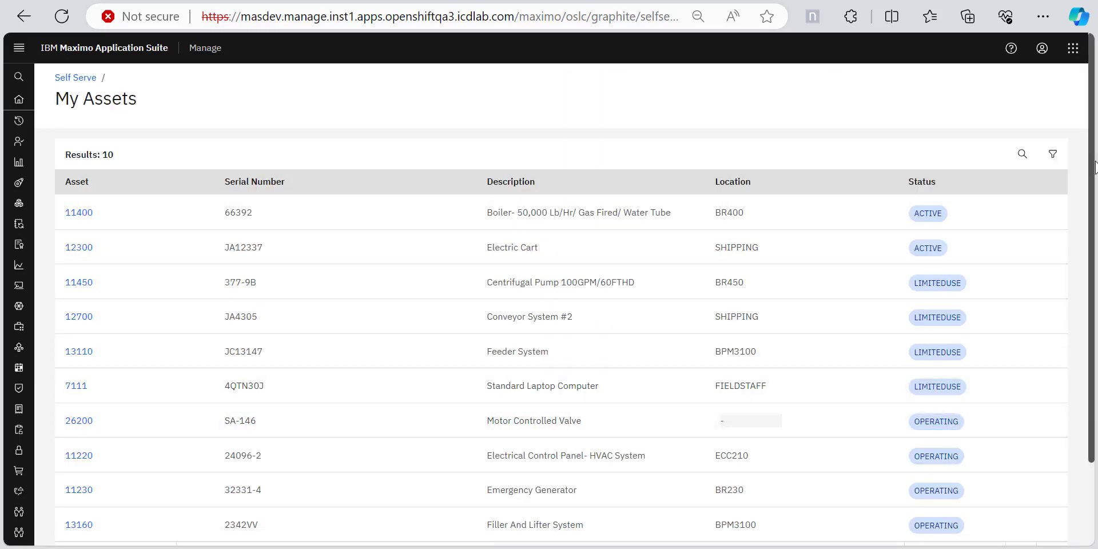
scroll(1097, 194, "down", 2)
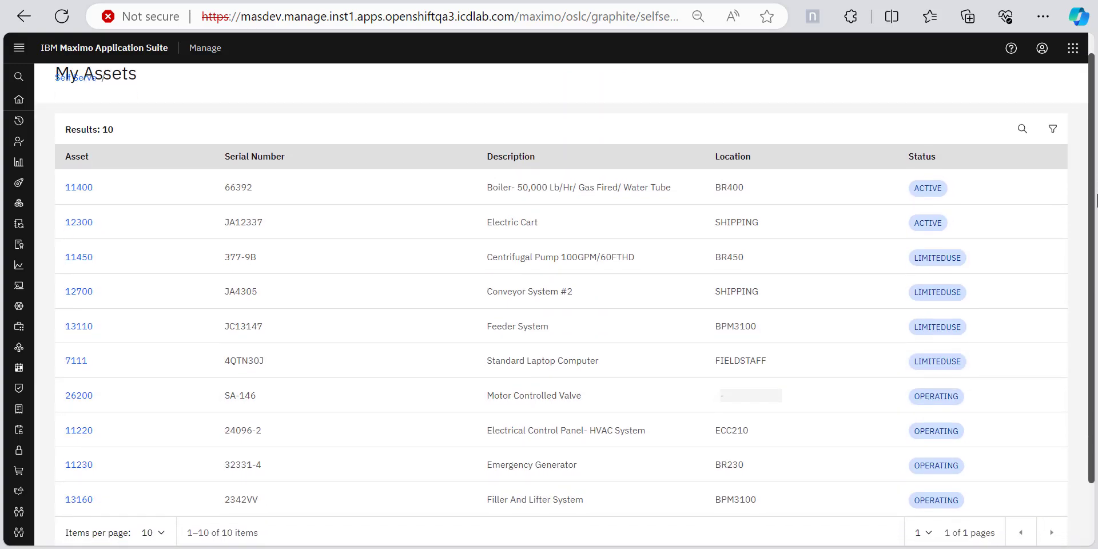
scroll(1096, 195, "down", 2)
scroll(1097, 220, "up", 2)
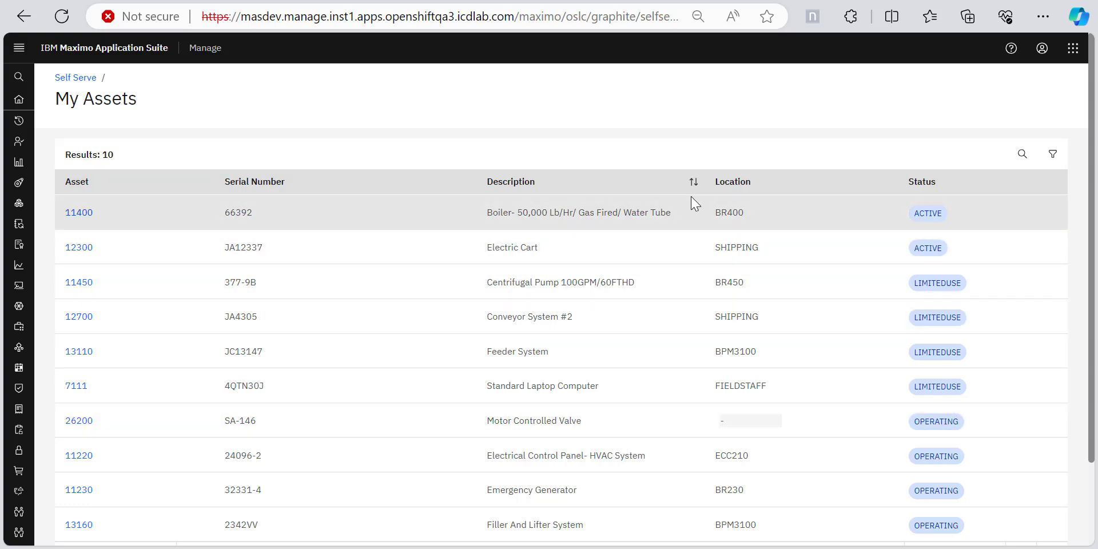
scroll(1094, 143, "down", 2)
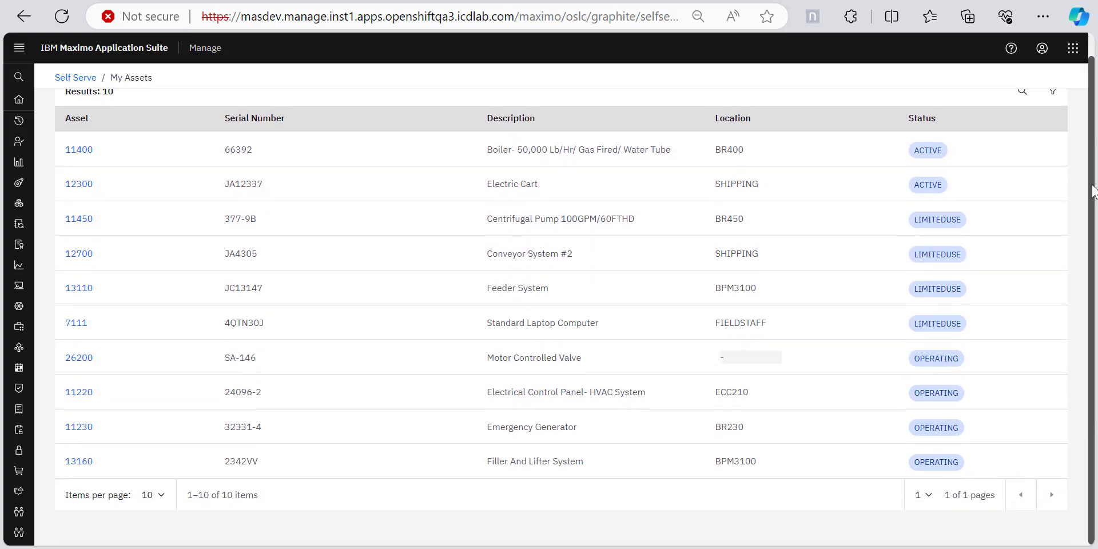
scroll(1095, 143, "up", 2)
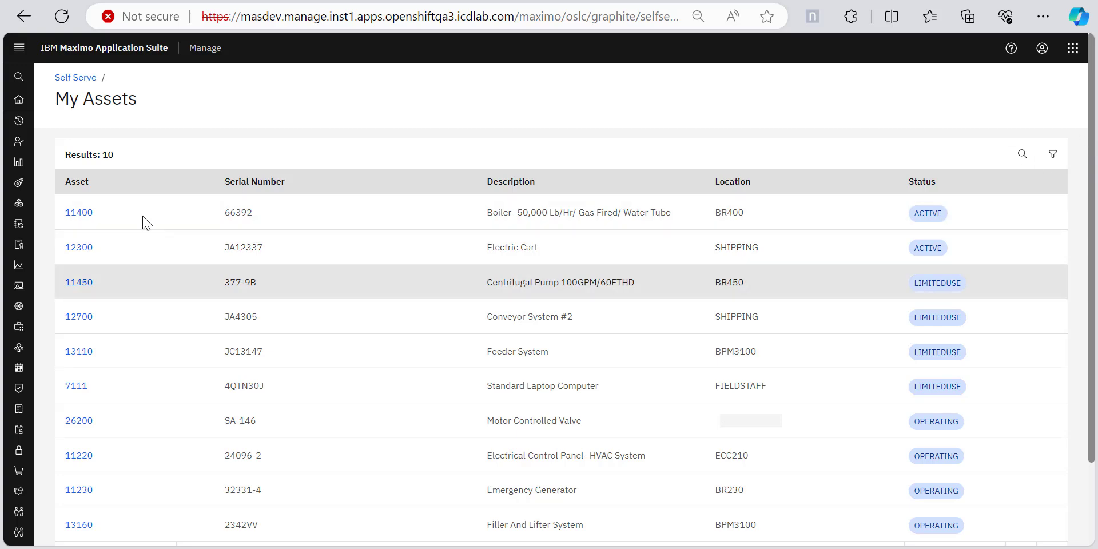
Review boiler asset 11400's details and start a service request for it
left_click(80, 214)
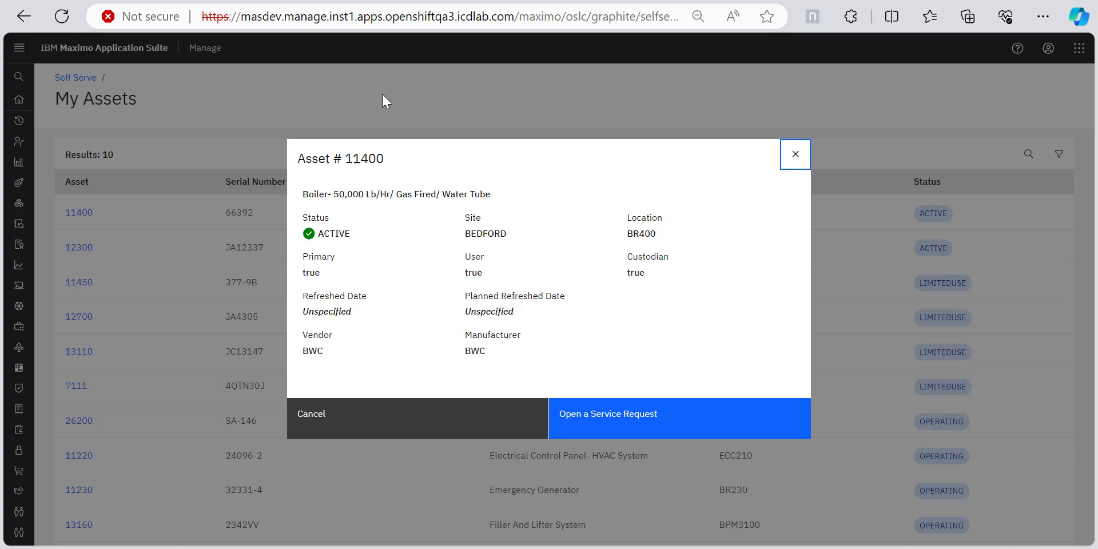
left_click_drag(302, 194, 496, 201)
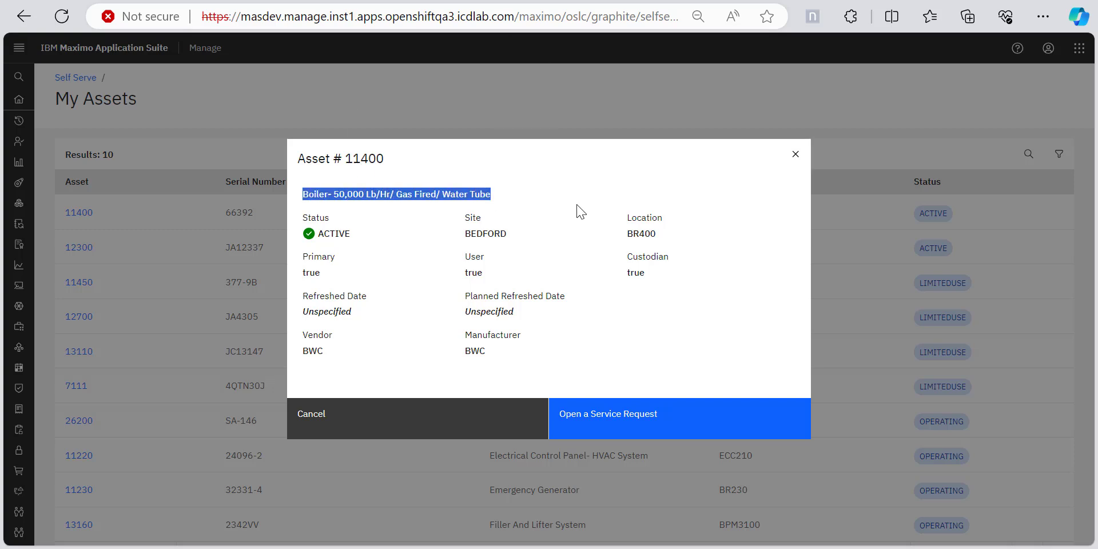
left_click(420, 194)
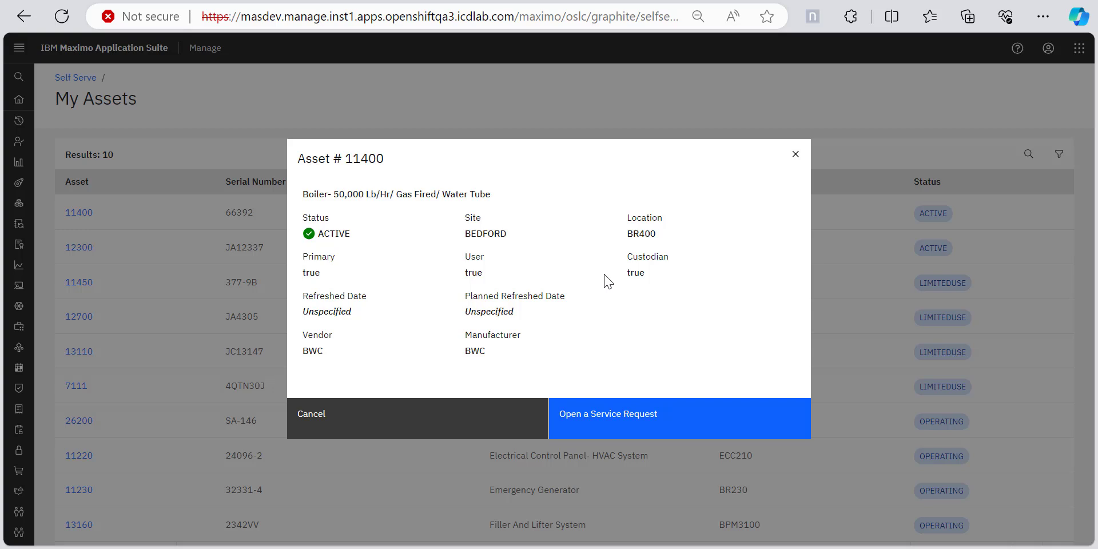
left_click(625, 416)
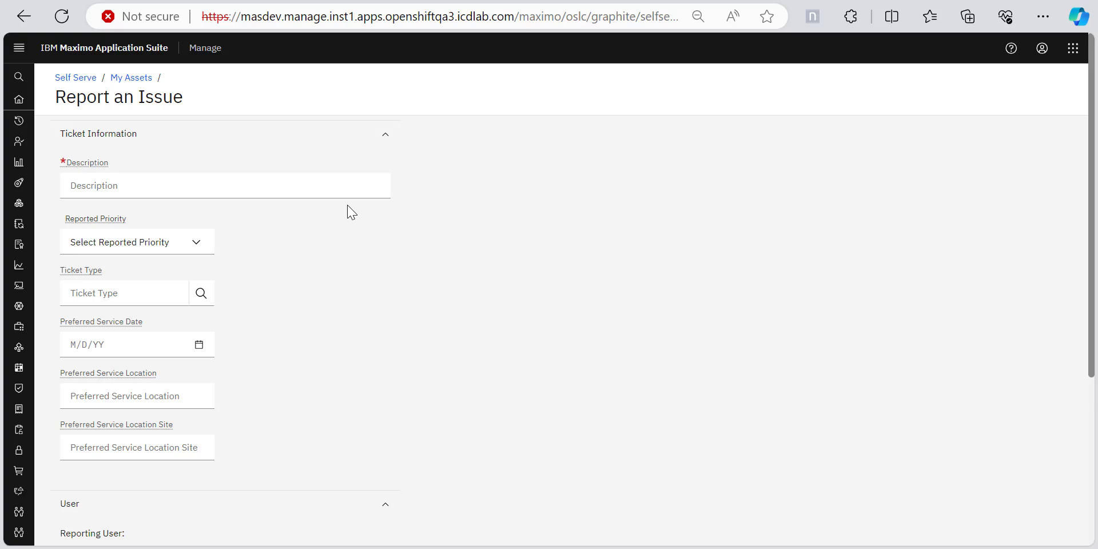
Enter the description 'Boiler Plate needed' and set the reported priority to High
left_click(217, 190)
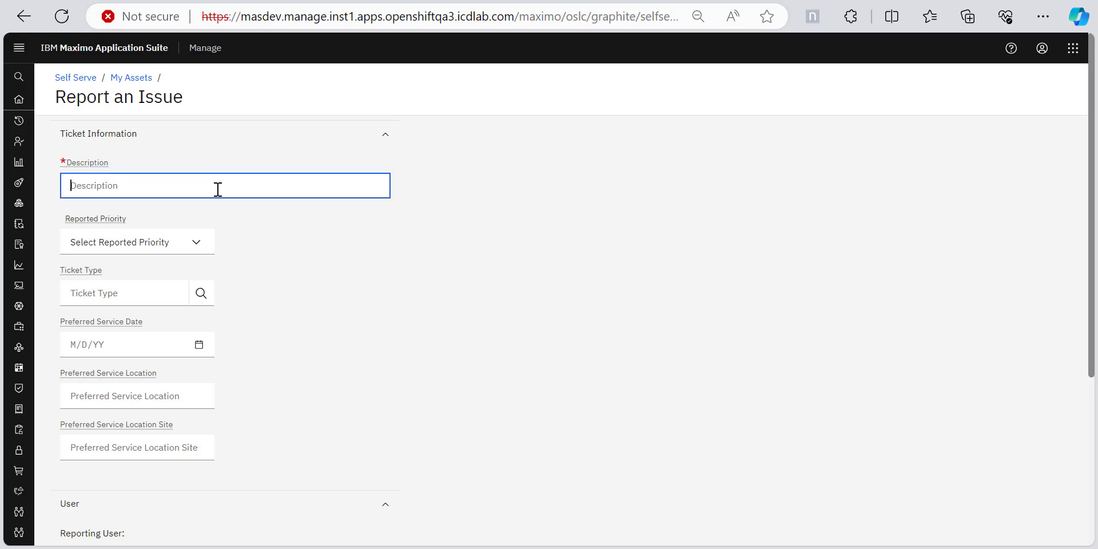
type("Boiler Plate")
type("needed")
left_click(194, 250)
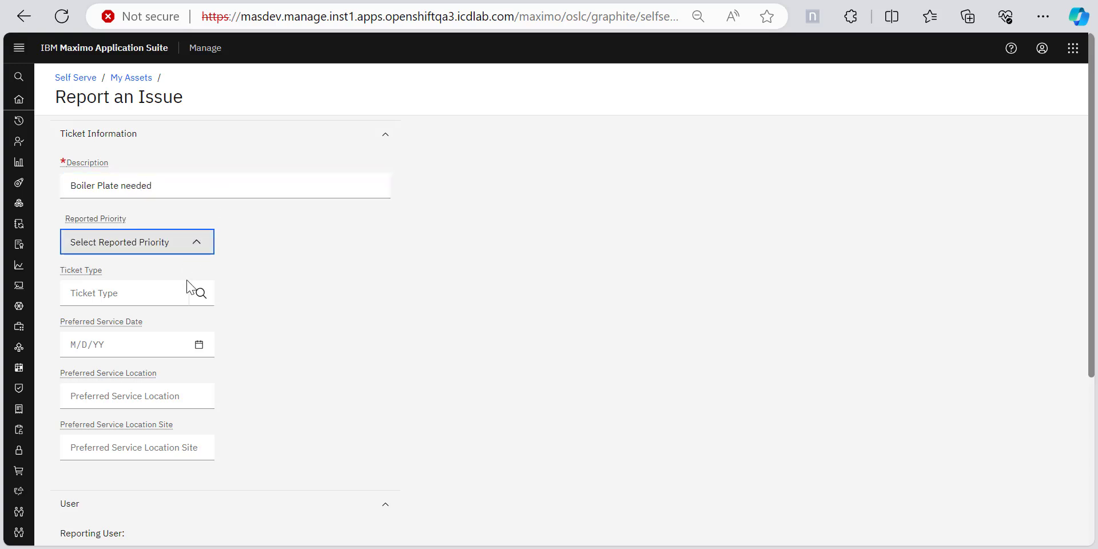
left_click(114, 331)
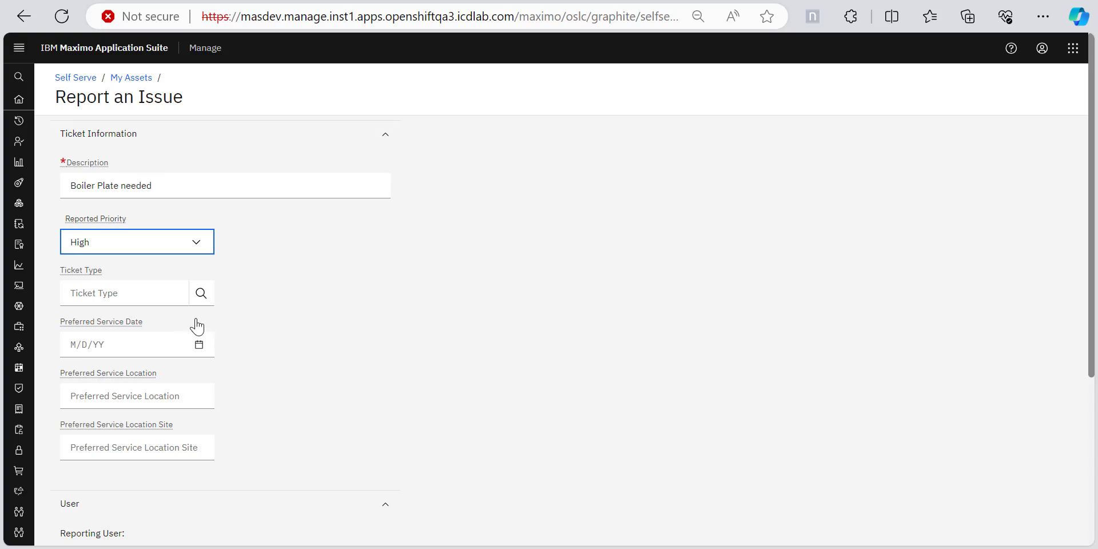
Set the ticket type to Hardware and the preferred service date to 5/30/24
left_click(201, 293)
left_click(342, 227)
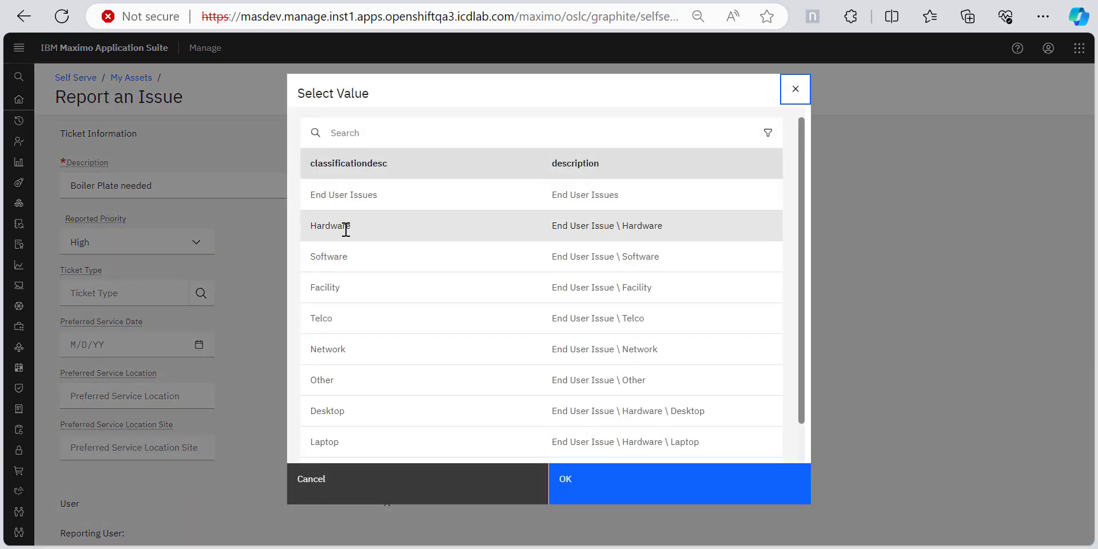
left_click(598, 492)
scroll(153, 387, "down", 2)
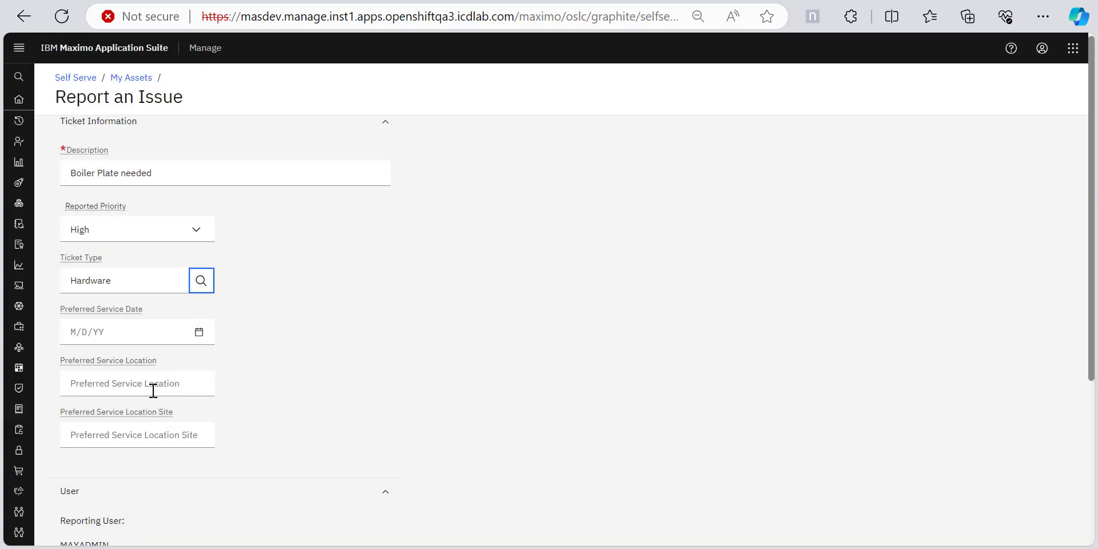
left_click(192, 264)
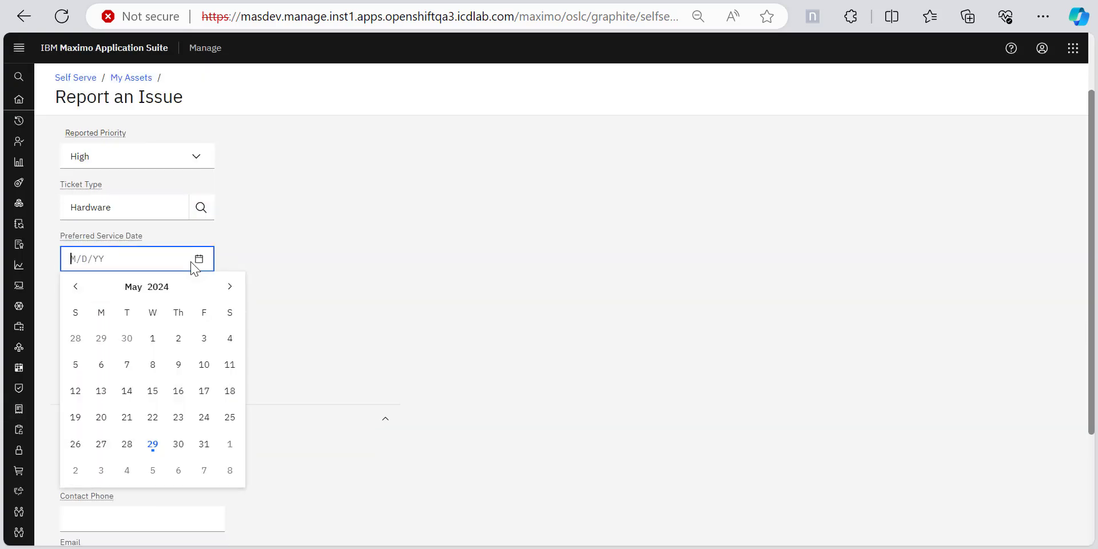
left_click(179, 443)
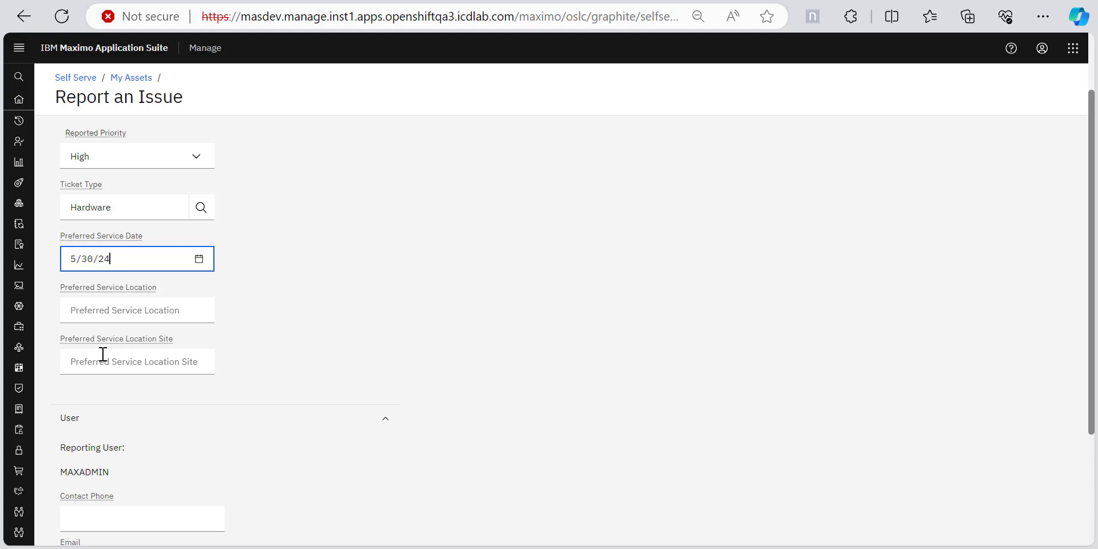
scroll(102, 353, "down", 1)
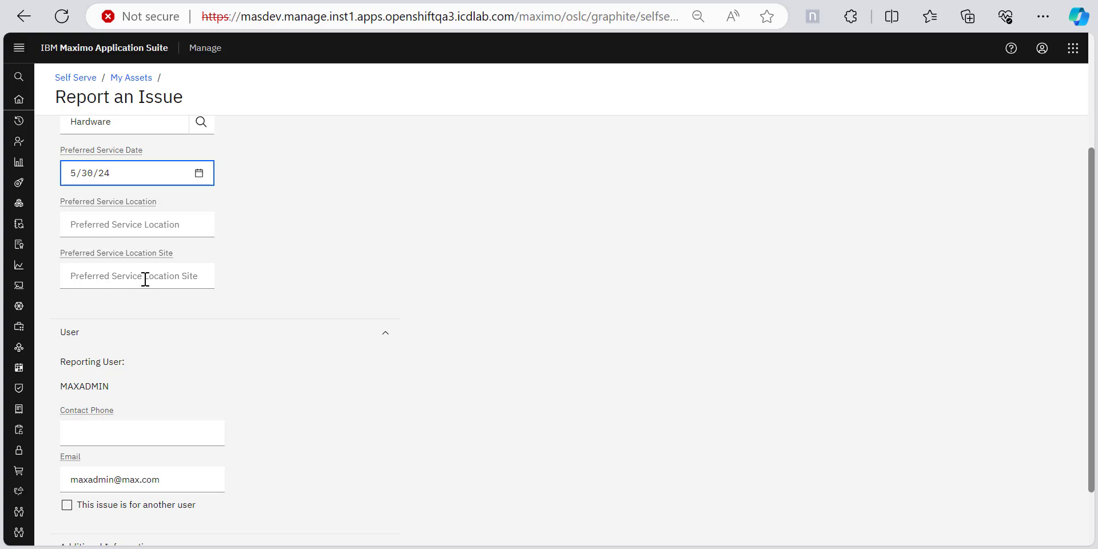
Fill the contact phone number from the saved autofill entry
scroll(130, 366, "down", 2)
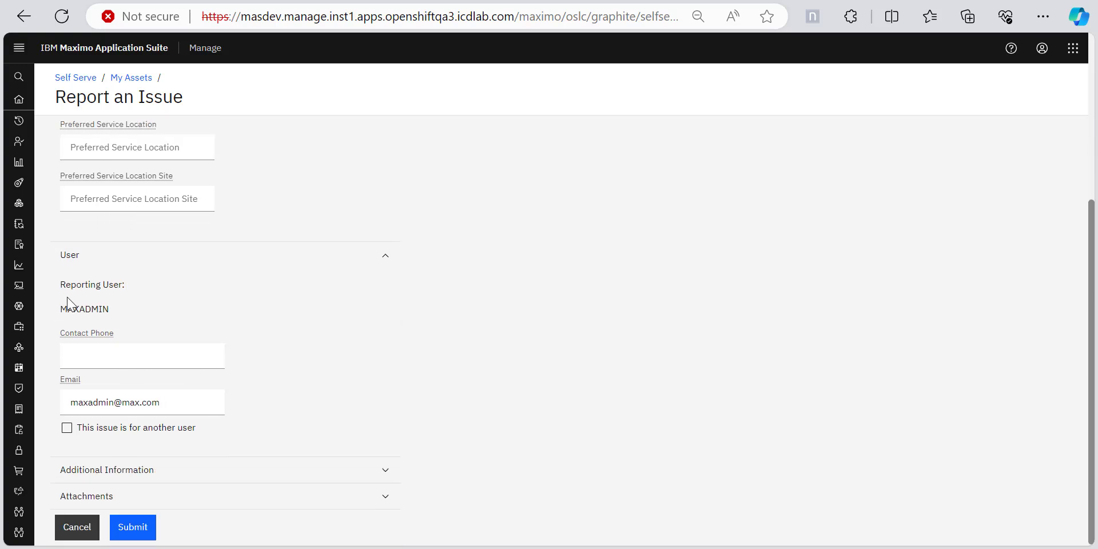
left_click_drag(61, 308, 103, 308)
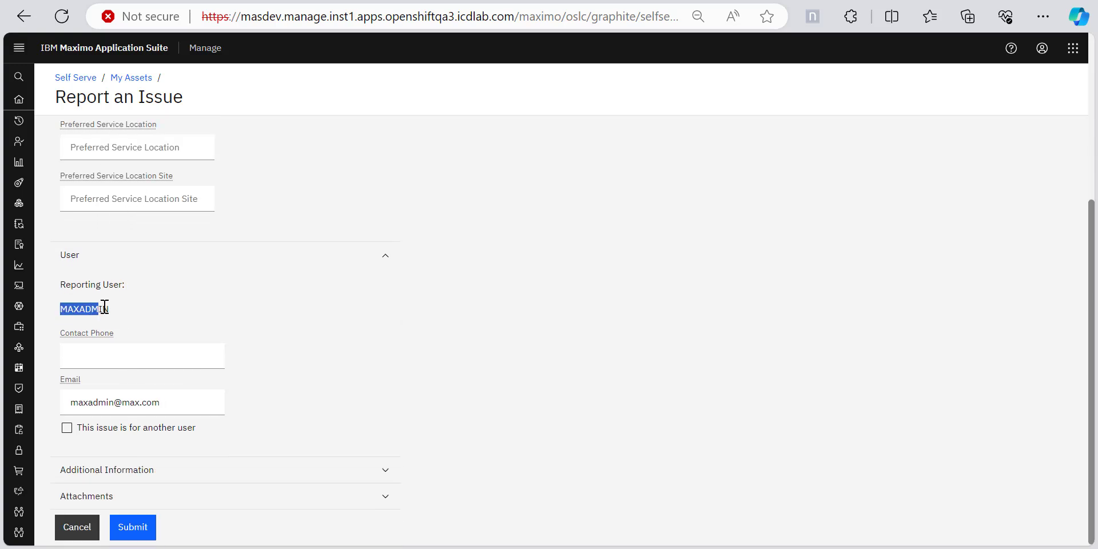
left_click(205, 332)
left_click(125, 364)
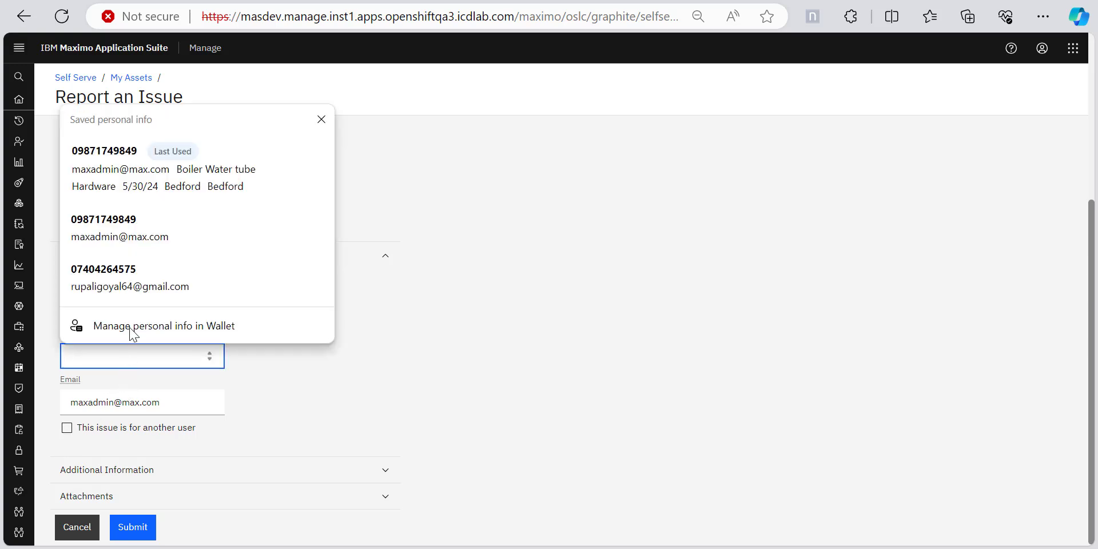
left_click(140, 243)
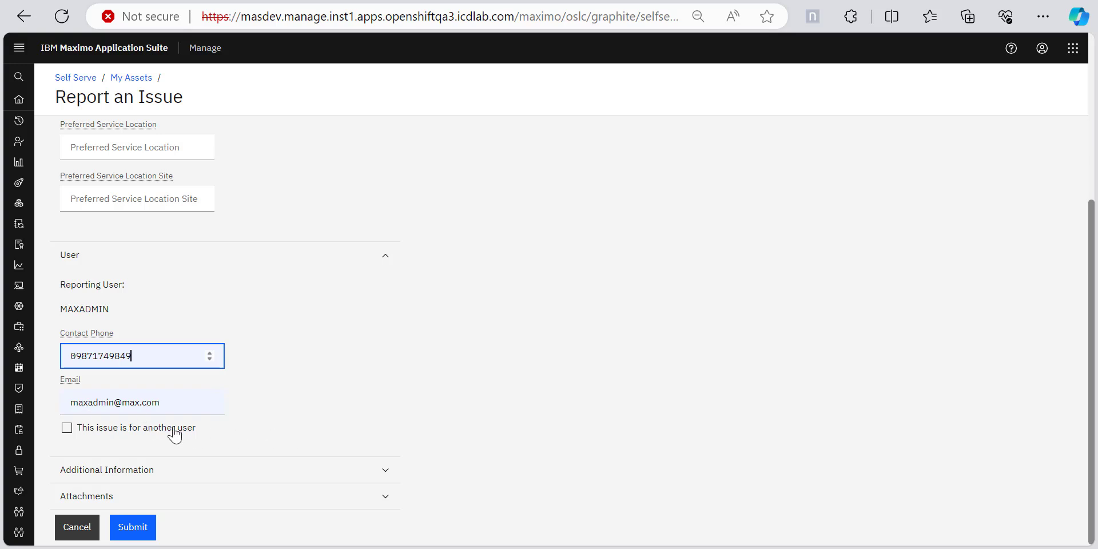
Expand the Additional Information and Attachments sections, showing asset 11400 at BEDFORD
left_click(165, 473)
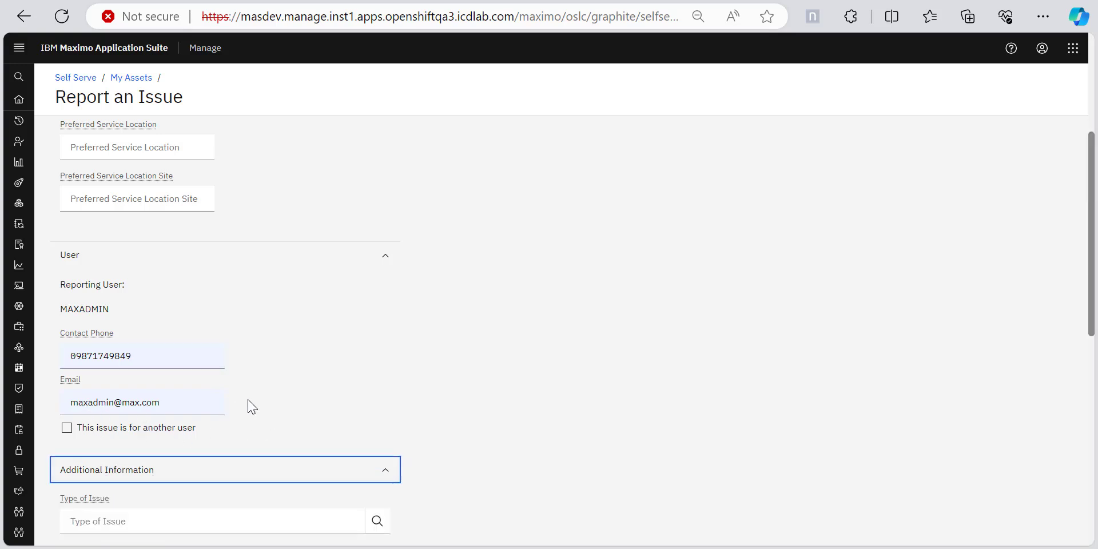
scroll(253, 410, "down", 4)
scroll(216, 397, "down", 2)
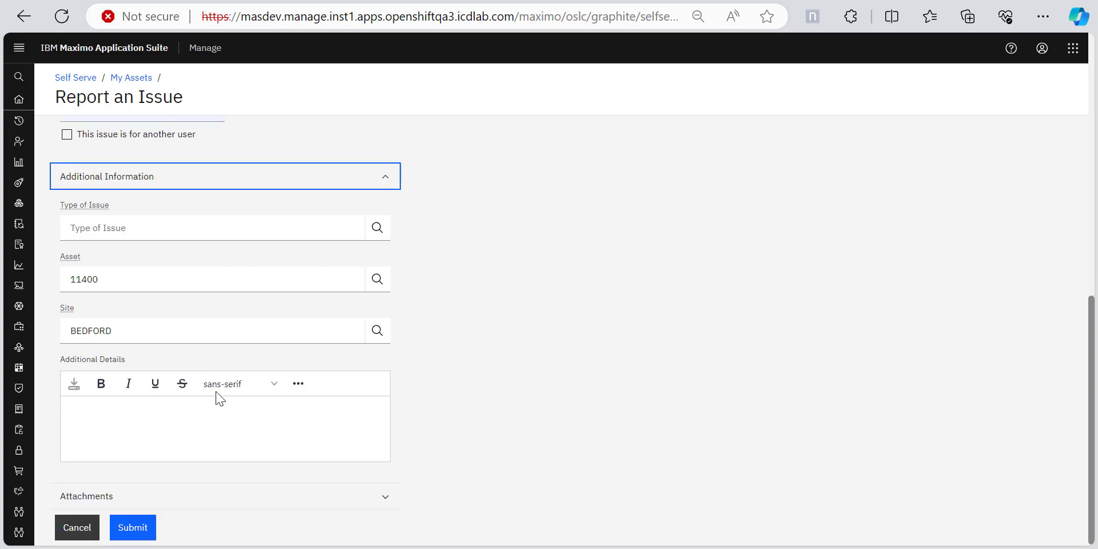
left_click(157, 498)
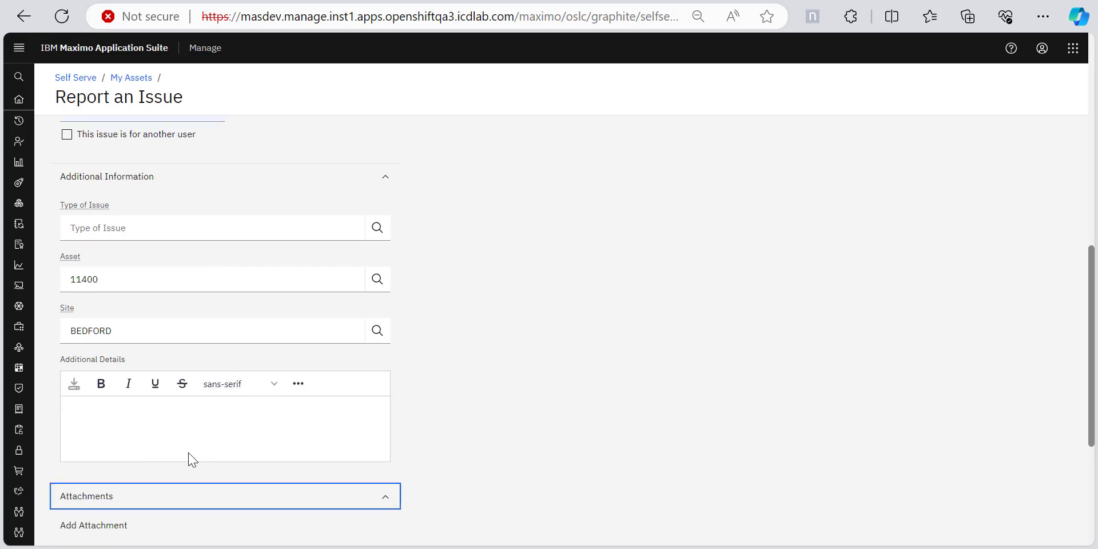
scroll(194, 455, "down", 4)
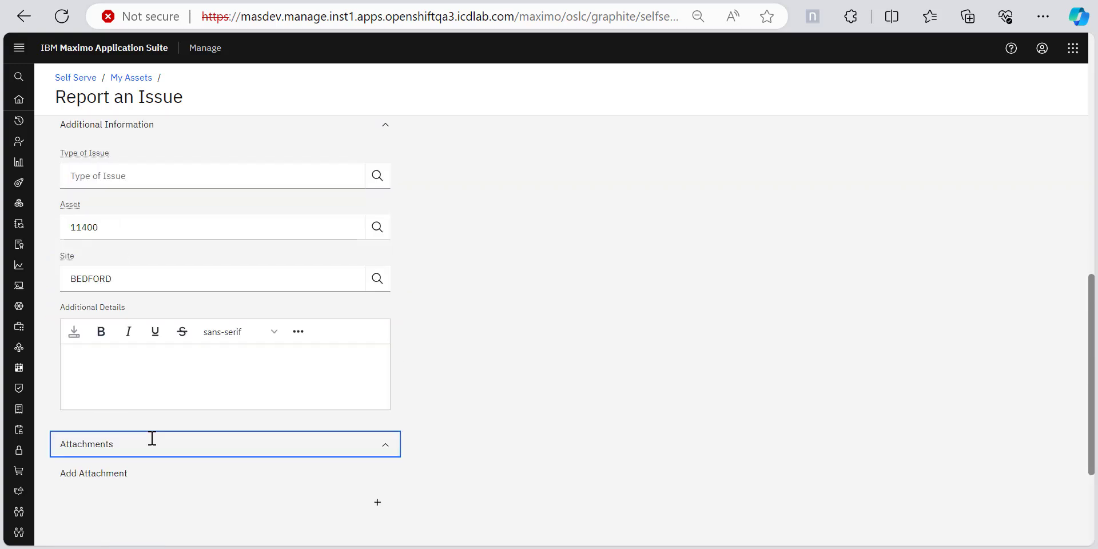
scroll(152, 441, "up", 4)
scroll(153, 440, "down", 4)
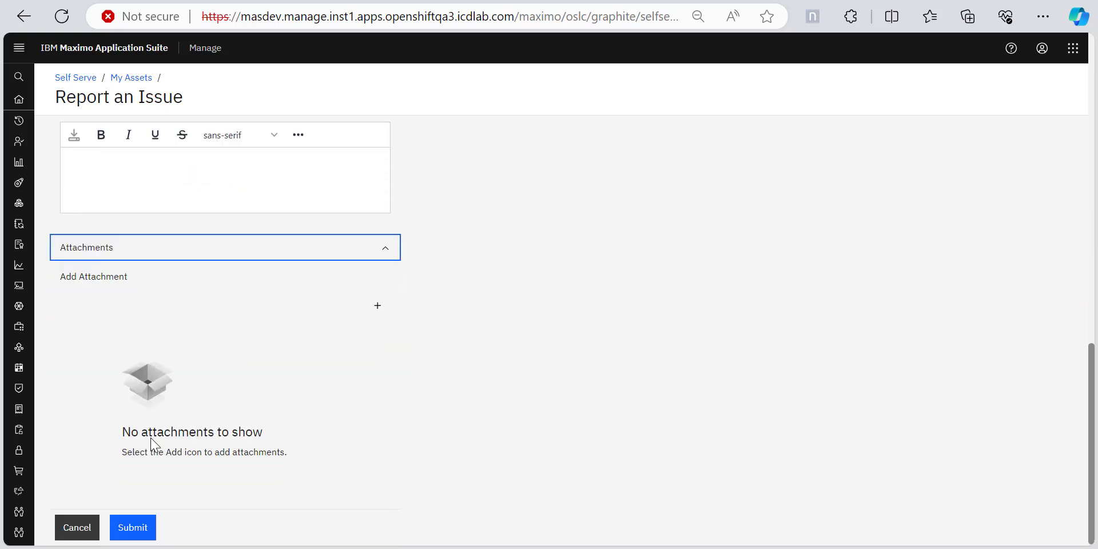
Submit the 'Boiler Plate needed' issue and review new ticket 1185's full details
left_click(130, 528)
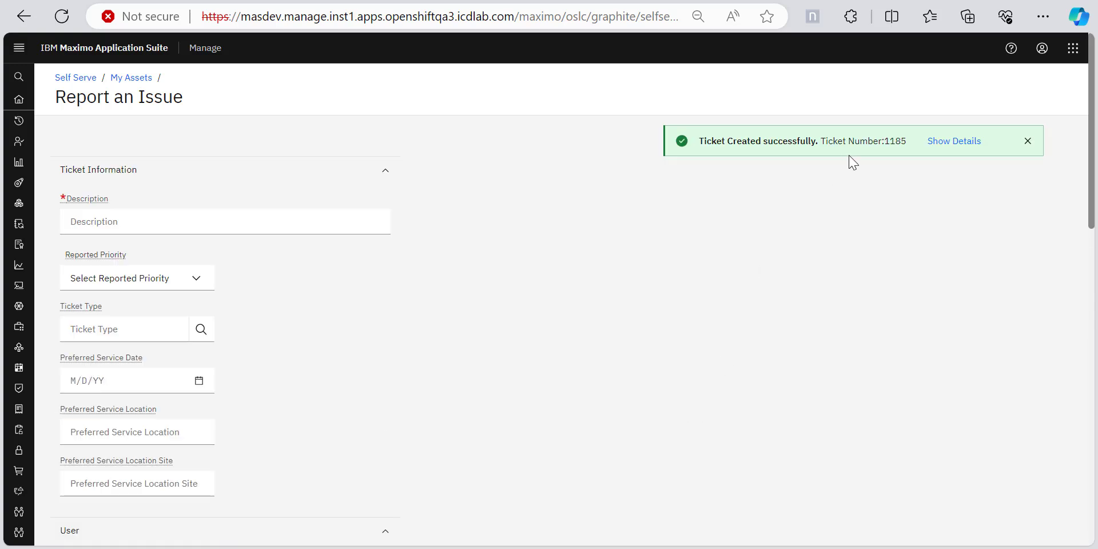
left_click(954, 142)
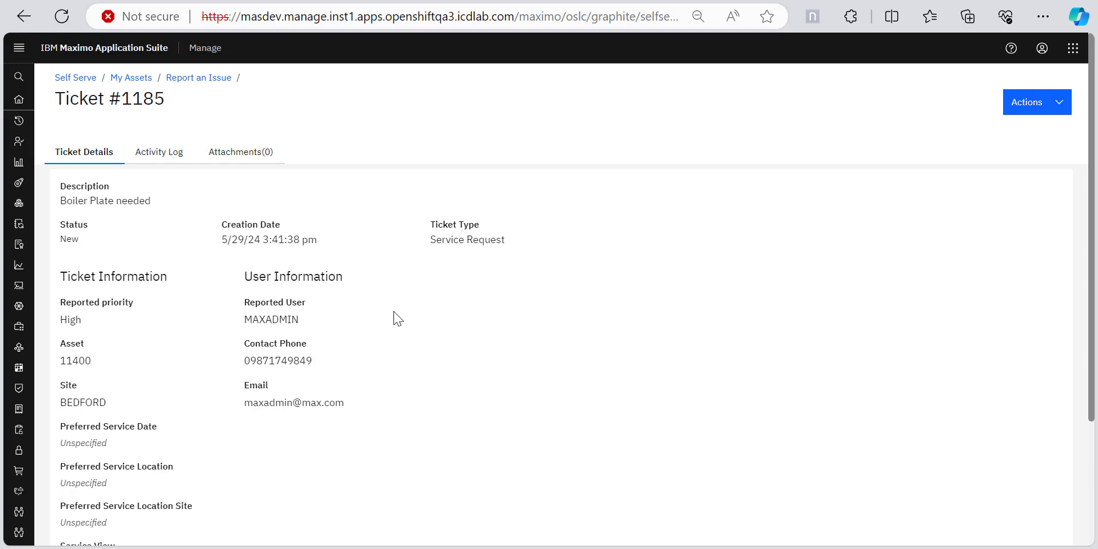
scroll(1094, 196, "down", 2)
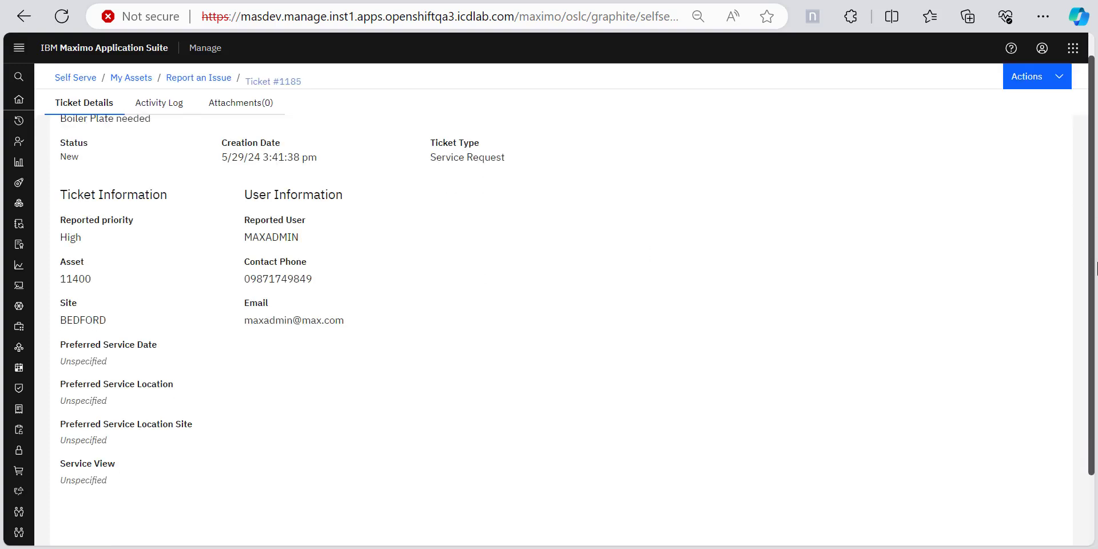
scroll(1095, 206, "up", 2)
scroll(1097, 230, "down", 3)
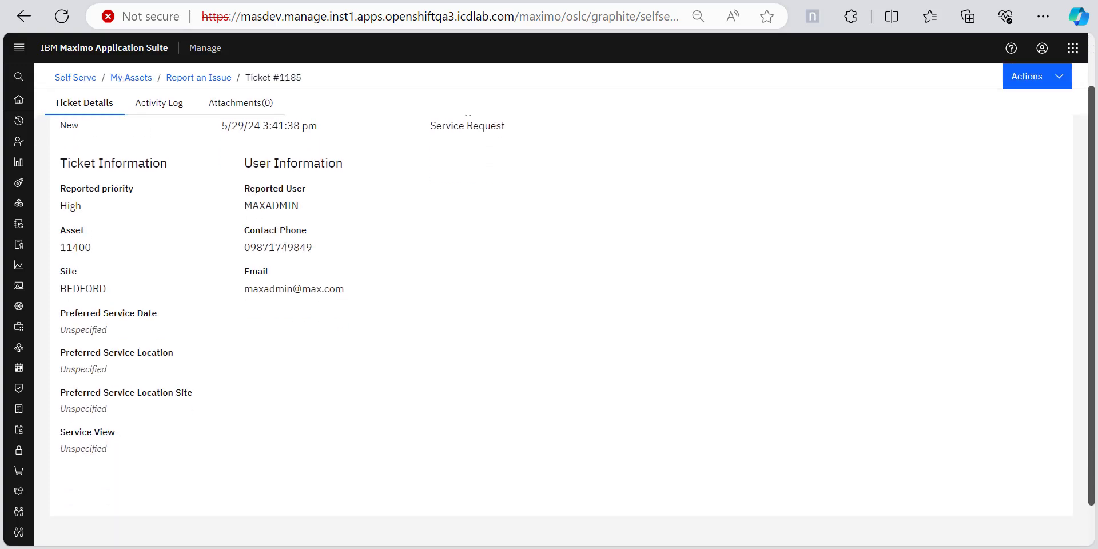
scroll(1096, 247, "up", 3)
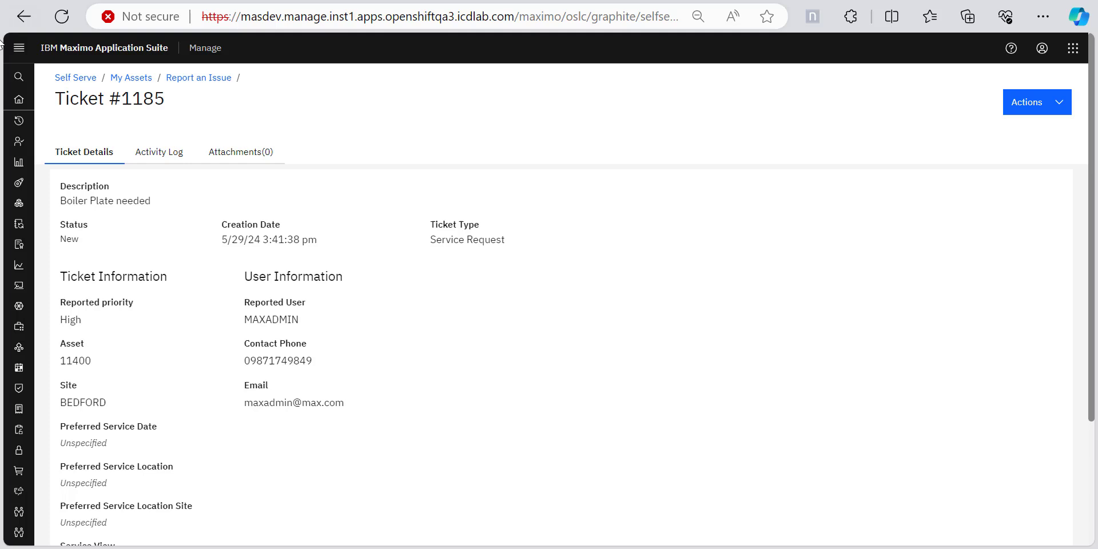
Open asset 13145, Indexing Drive Assembly, in Assets and begin associating users and custodians
mouse_move(19, 120)
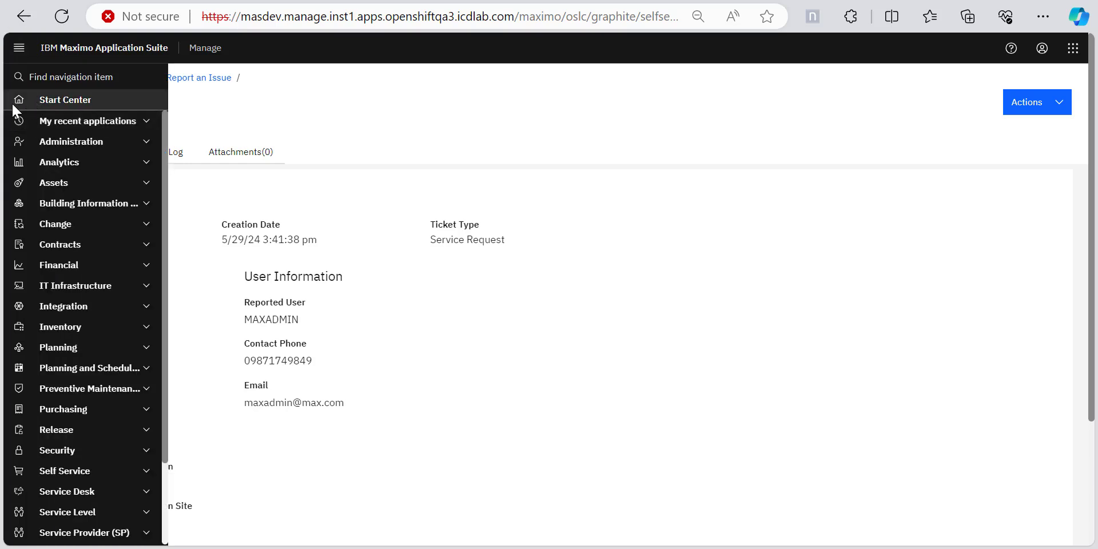
left_click(143, 186)
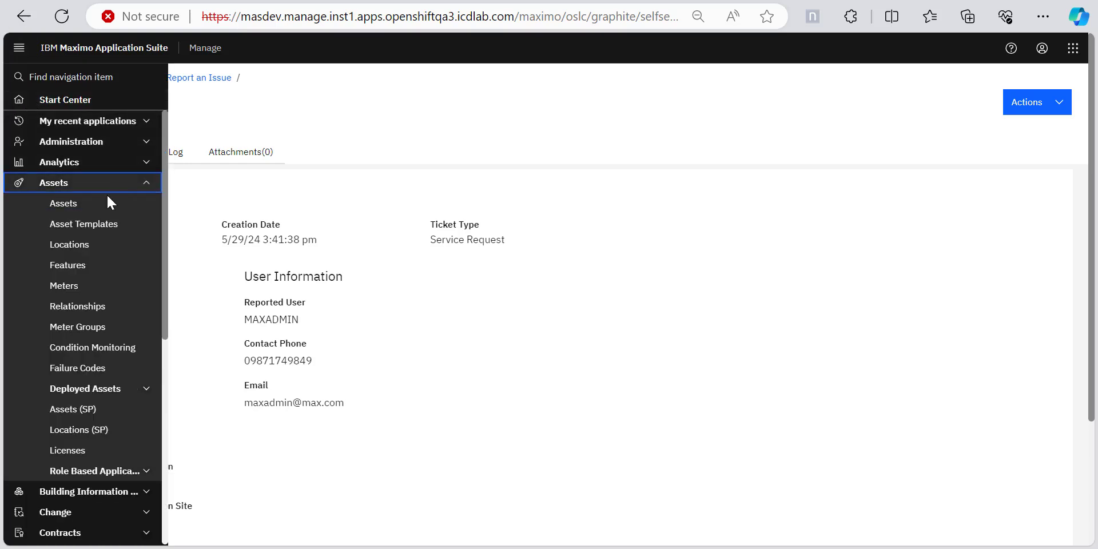
left_click(64, 203)
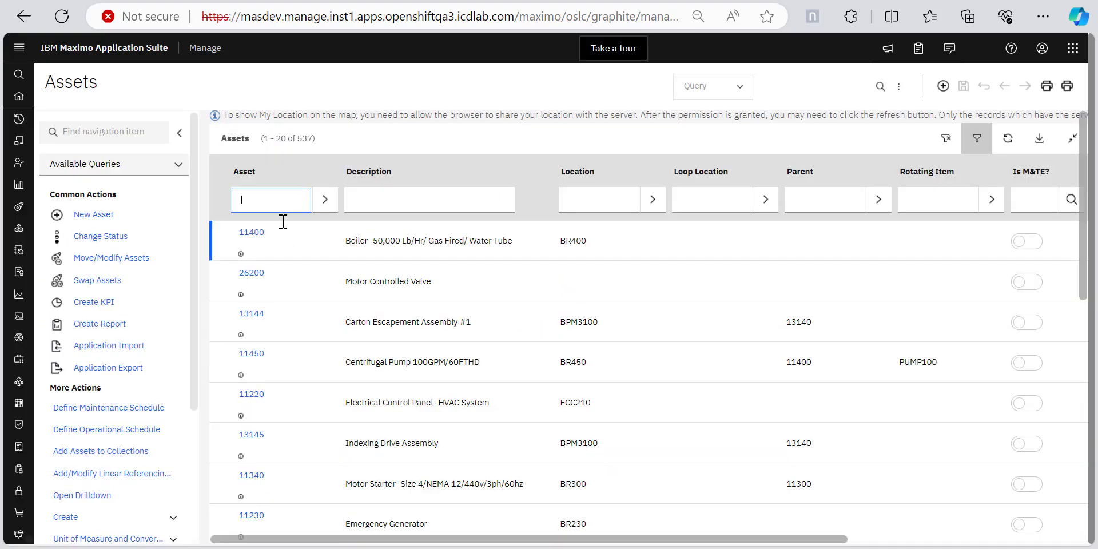
scroll(503, 323, "down", 2)
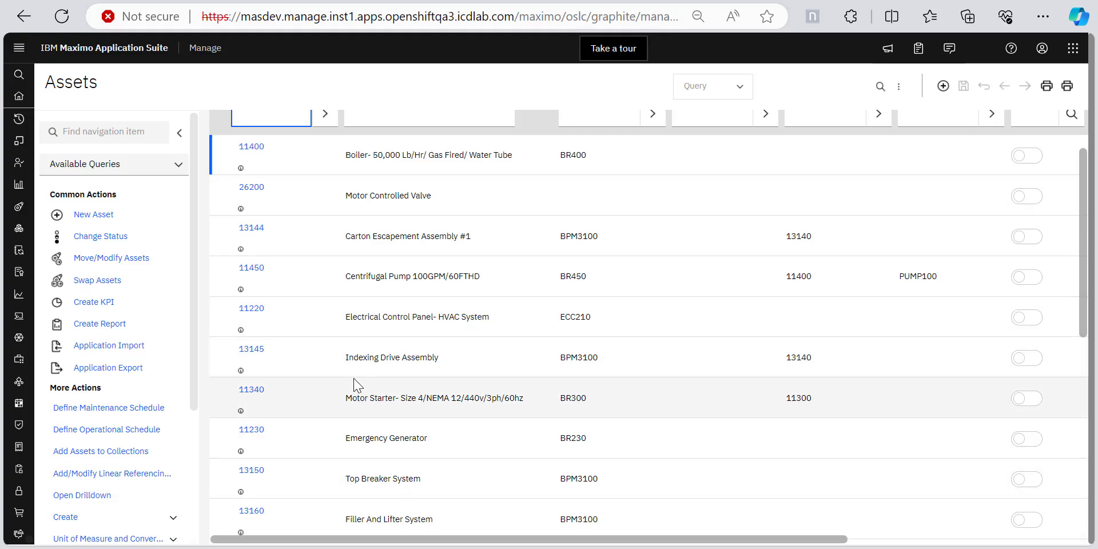
left_click(253, 351)
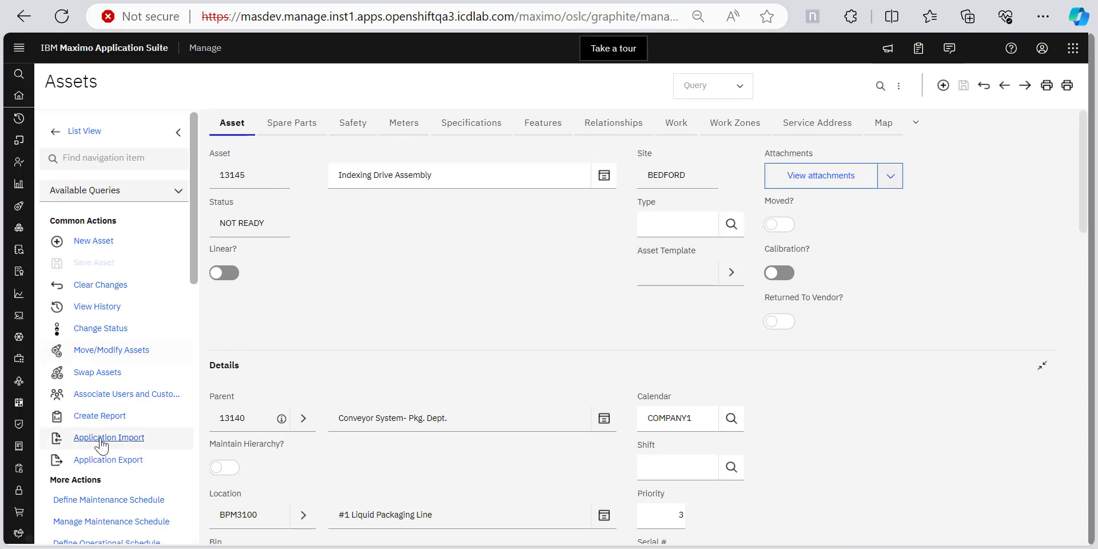
left_click(108, 394)
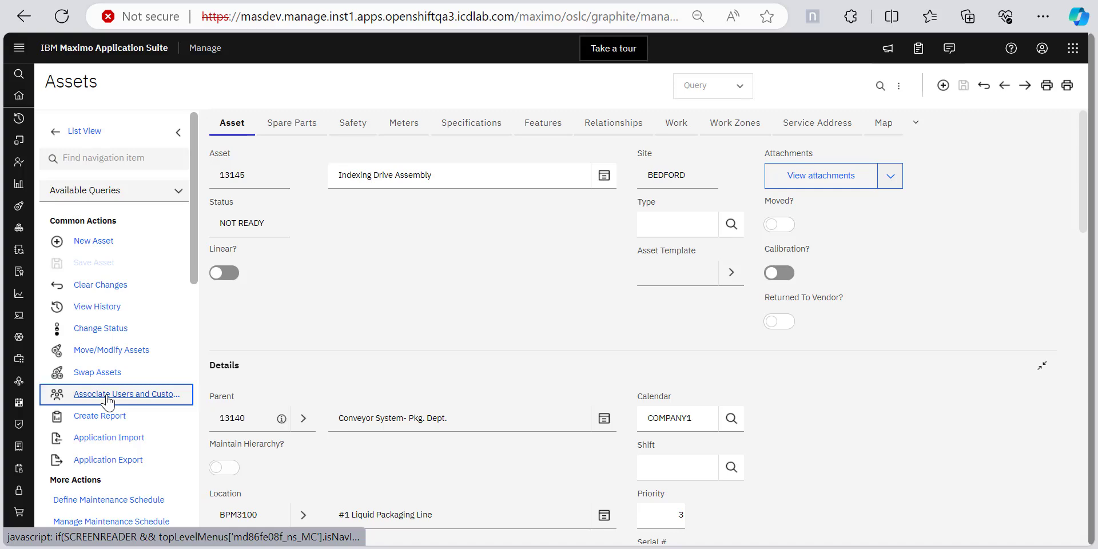
Add the administrator as a new associated person on asset 13145, marked custodian and user
left_click(105, 394)
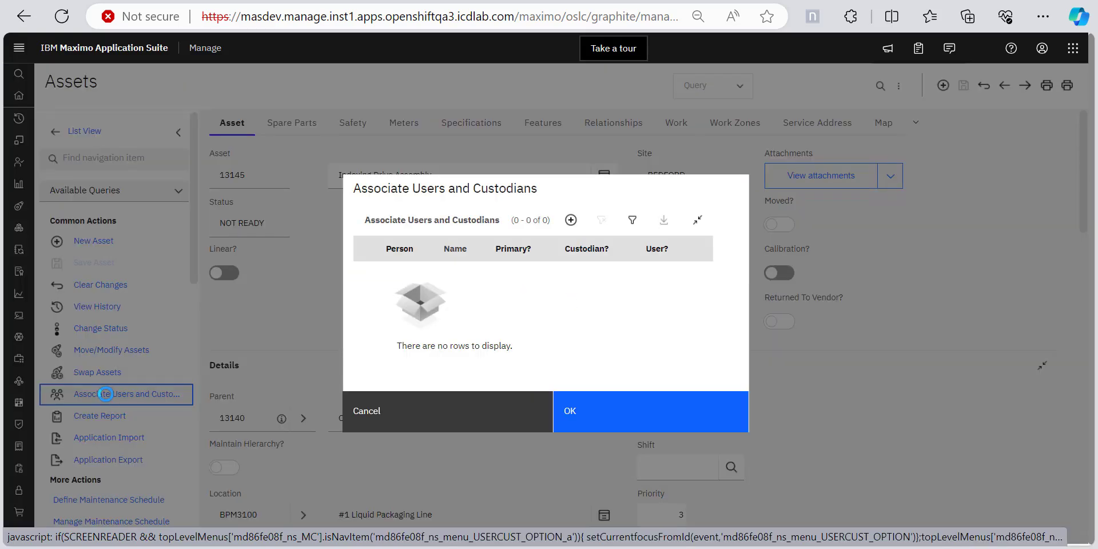
left_click(571, 221)
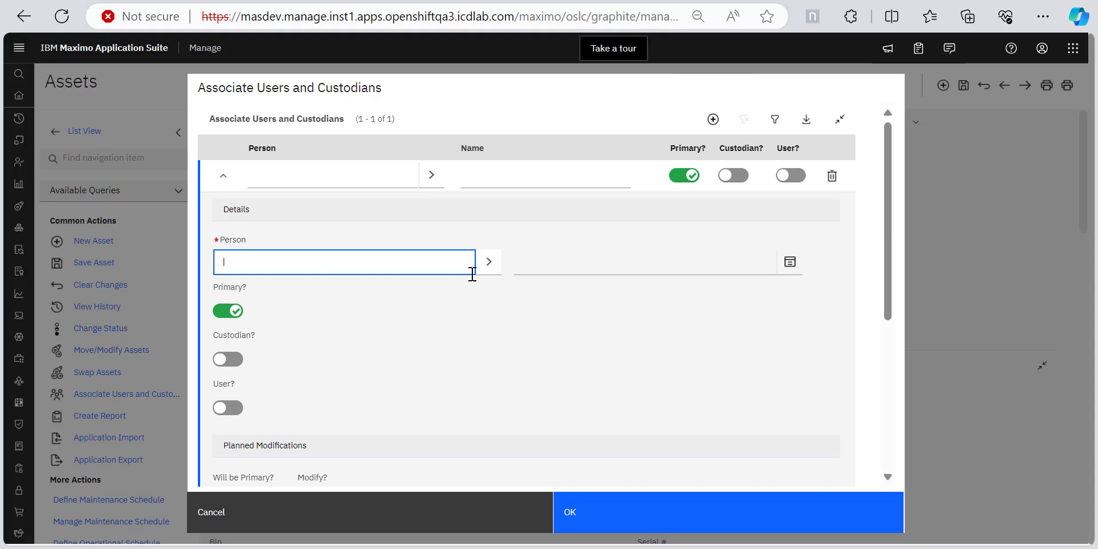
left_click(489, 263)
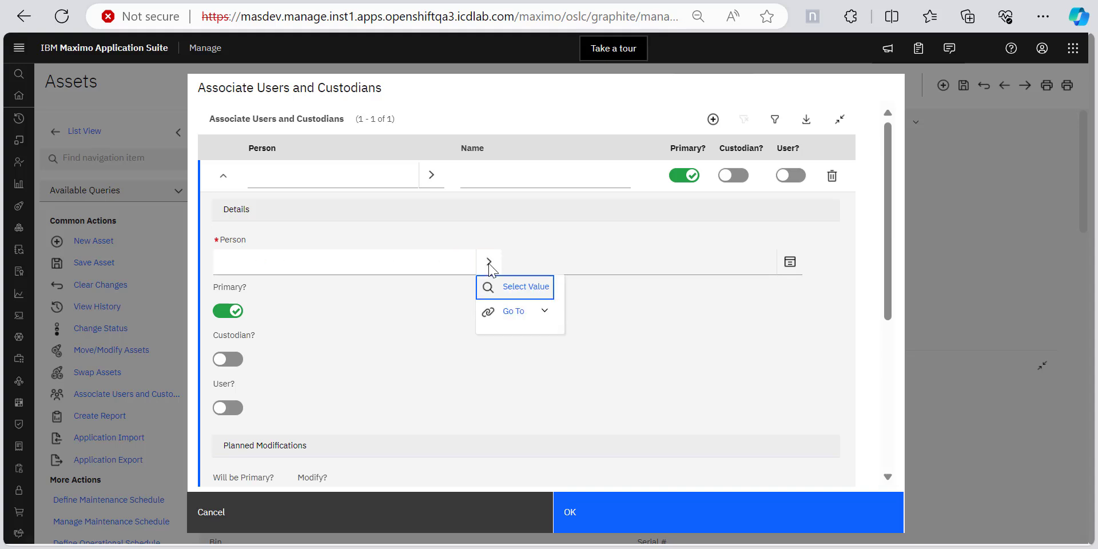
left_click(514, 288)
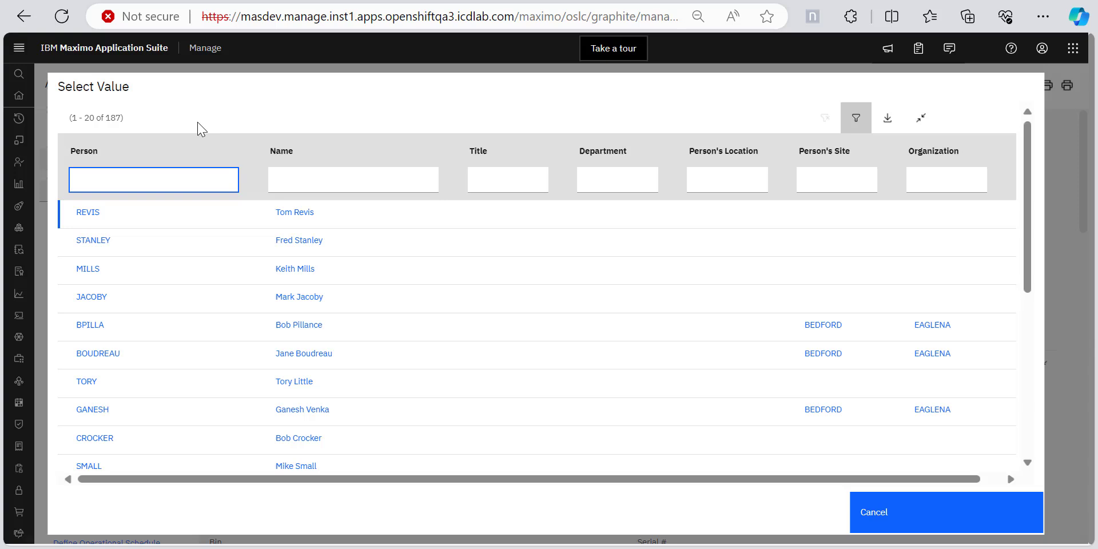
type("maxadmin")
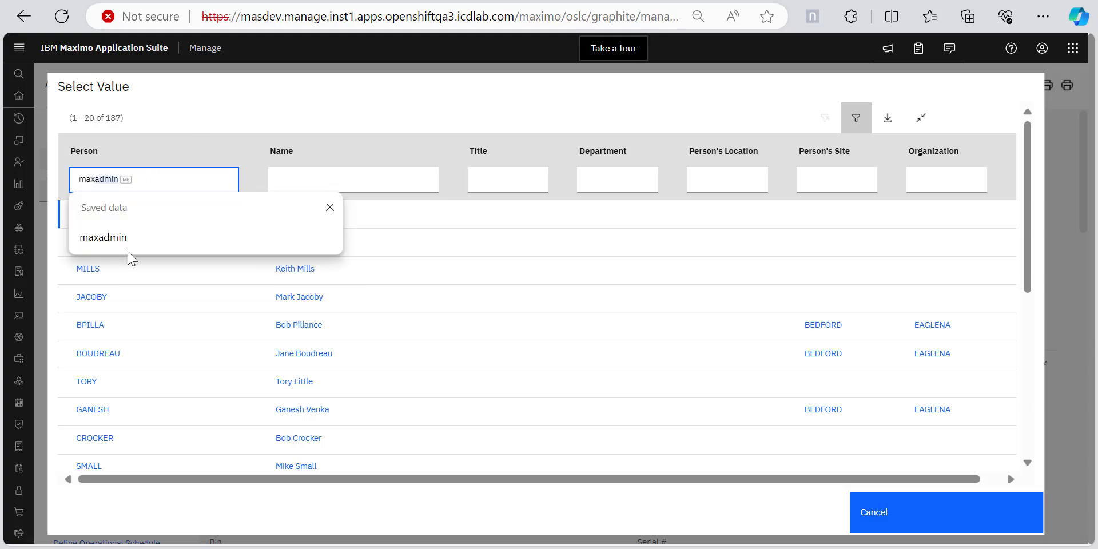
left_click(135, 246)
key("Return")
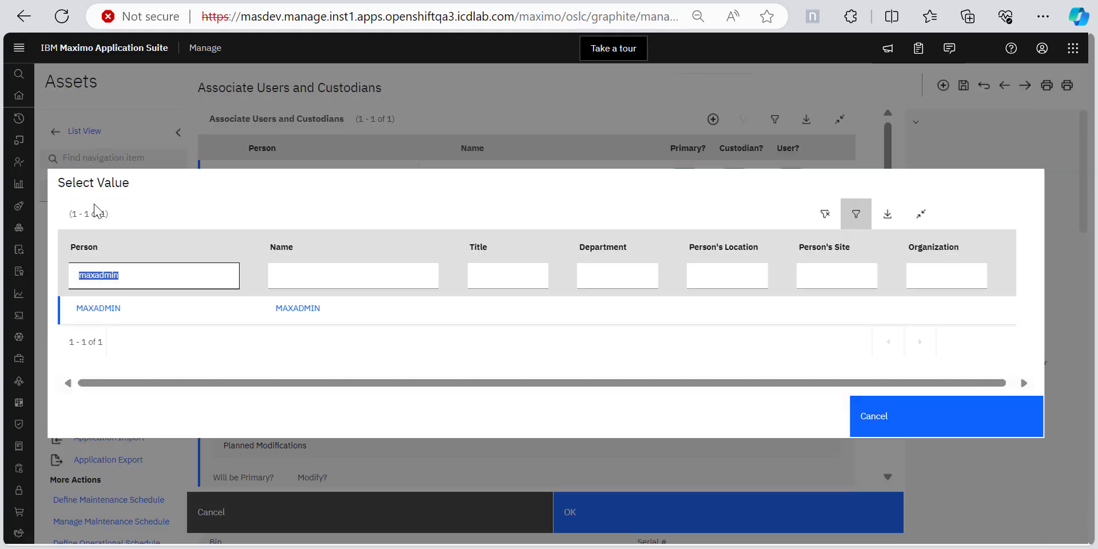
left_click(99, 308)
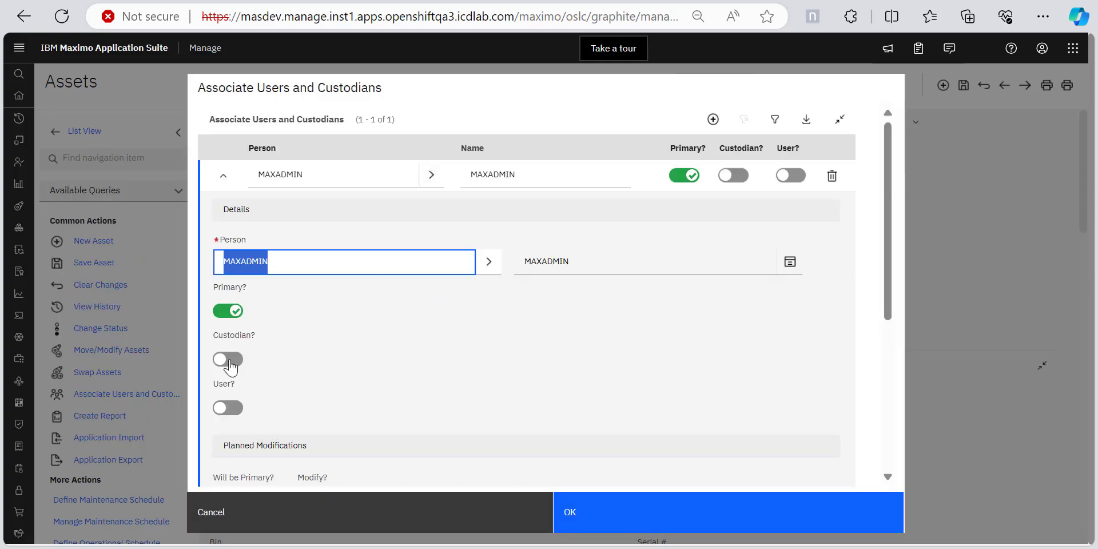
left_click(229, 361)
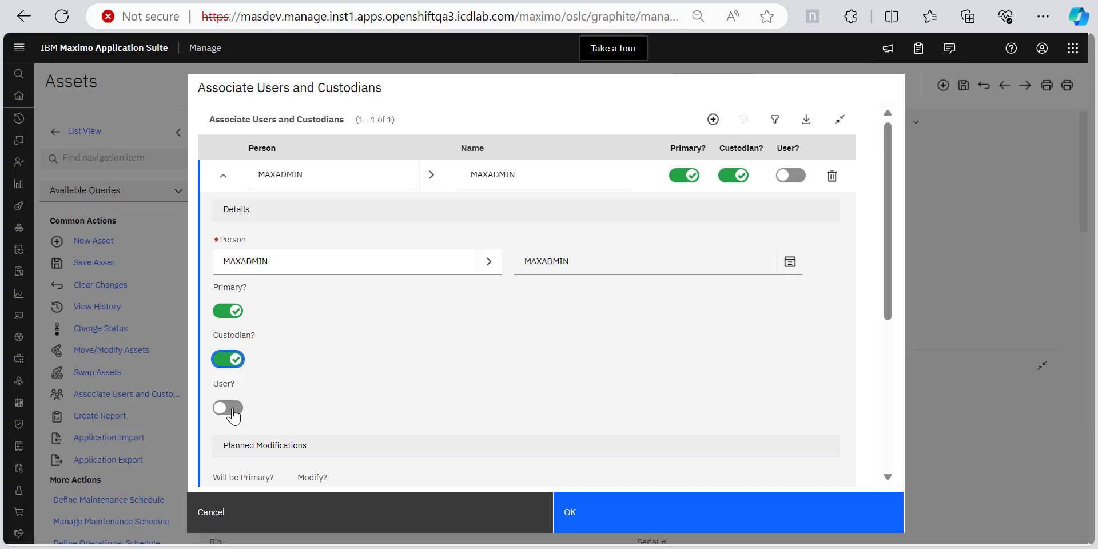
left_click(234, 416)
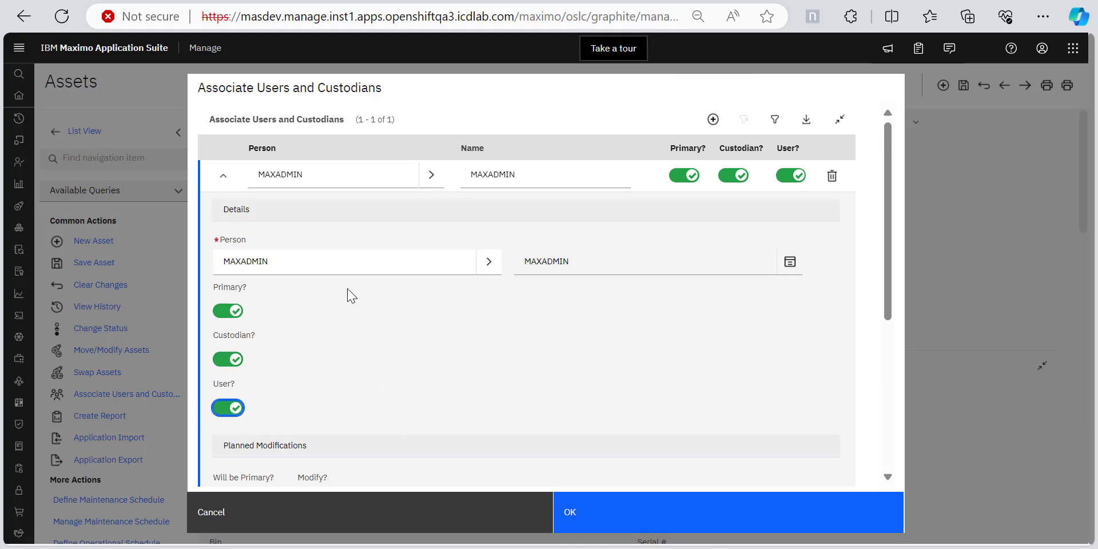
left_click(714, 516)
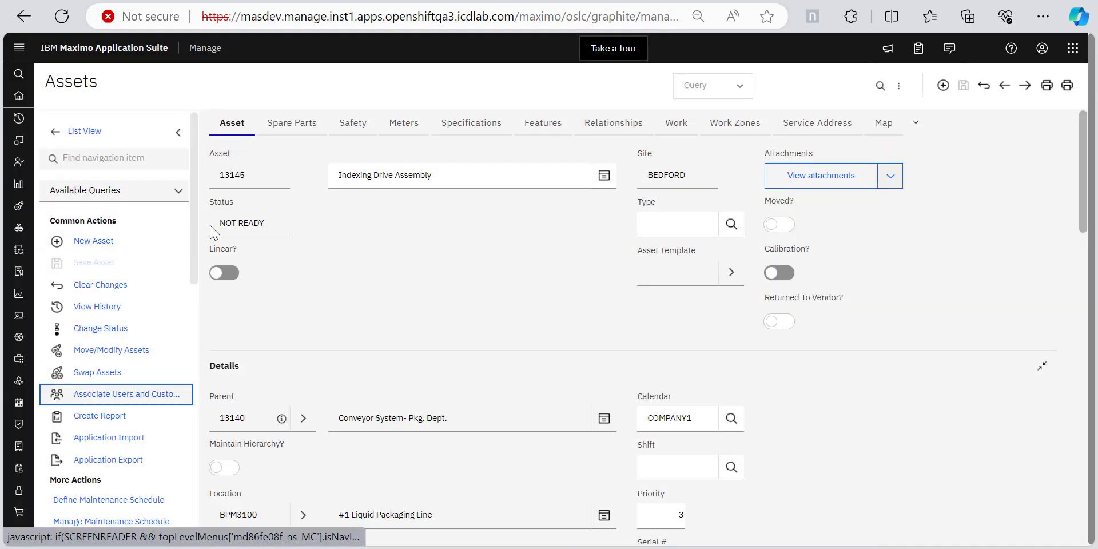
Change asset 13145's status from NOT READY to Operating
left_click(103, 337)
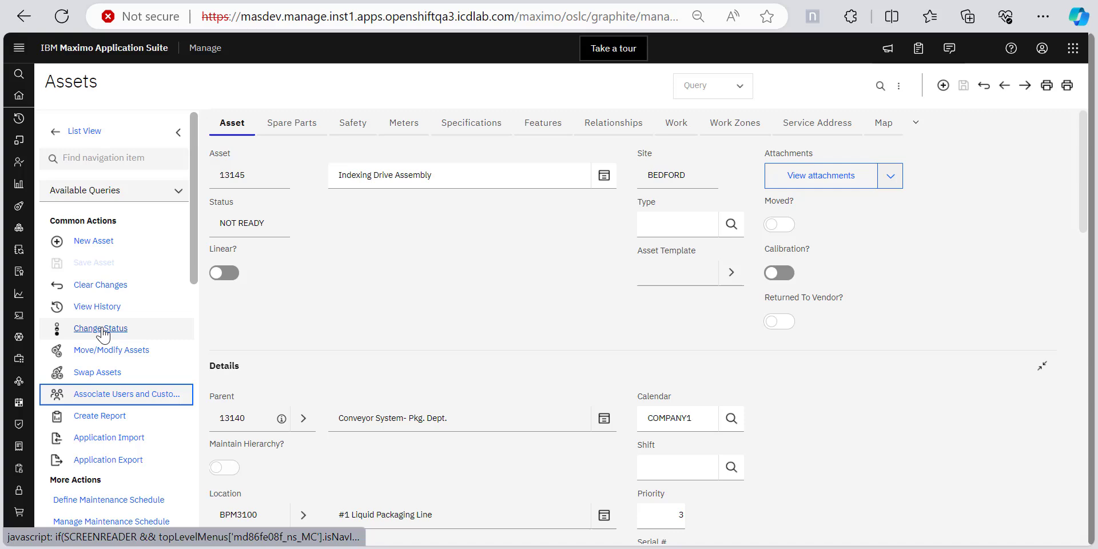
left_click(389, 267)
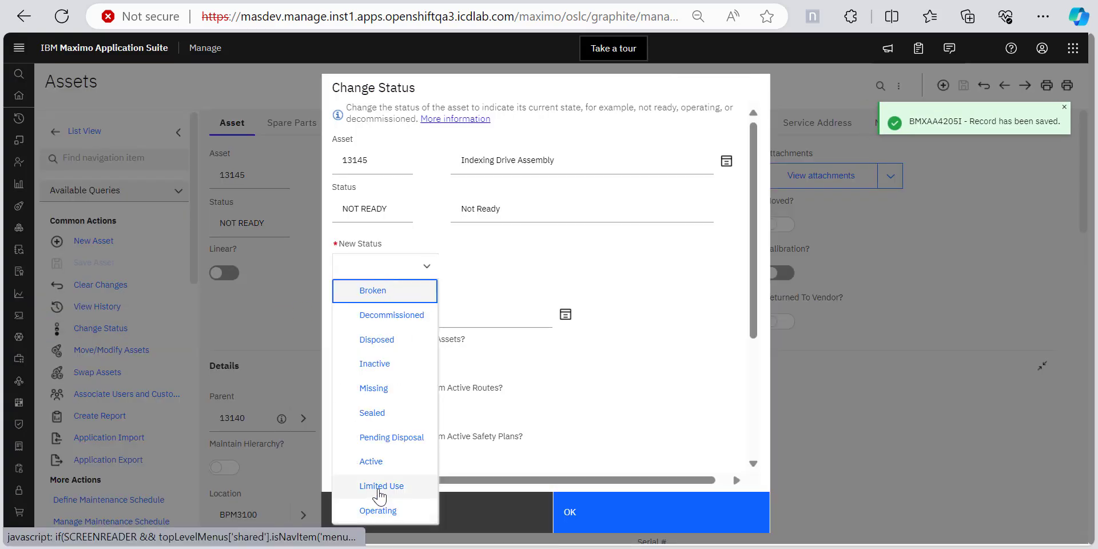
left_click(393, 518)
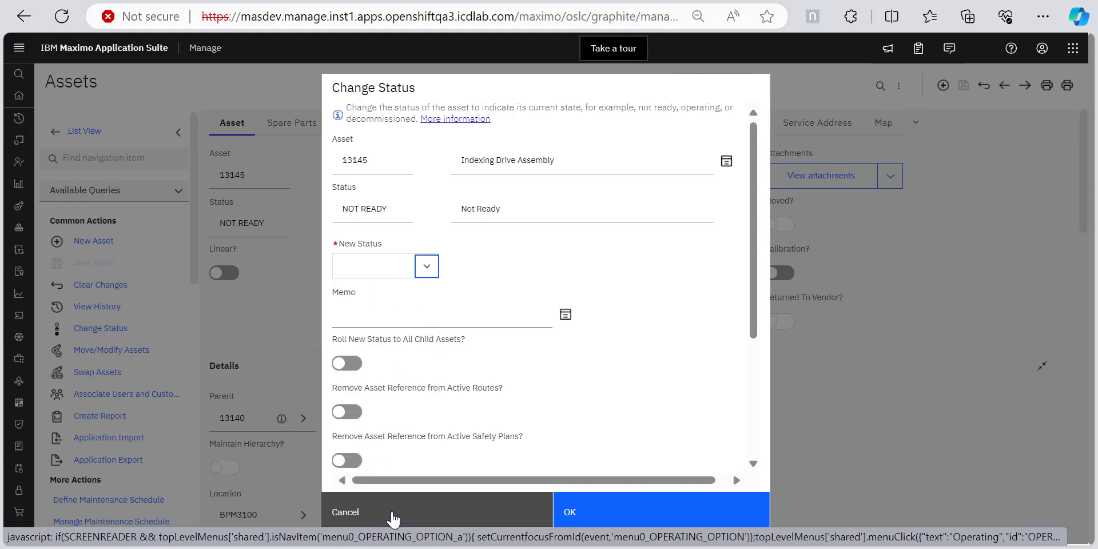
left_click(599, 518)
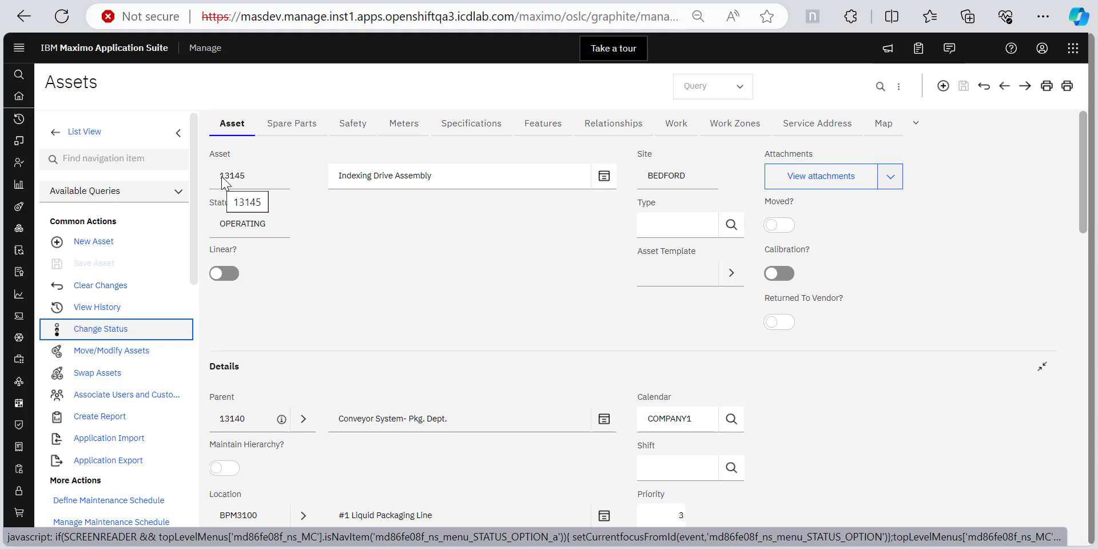
Return to Self Serve and list My Assets, now 11 including OPERATING asset 13145
mouse_move(15, 140)
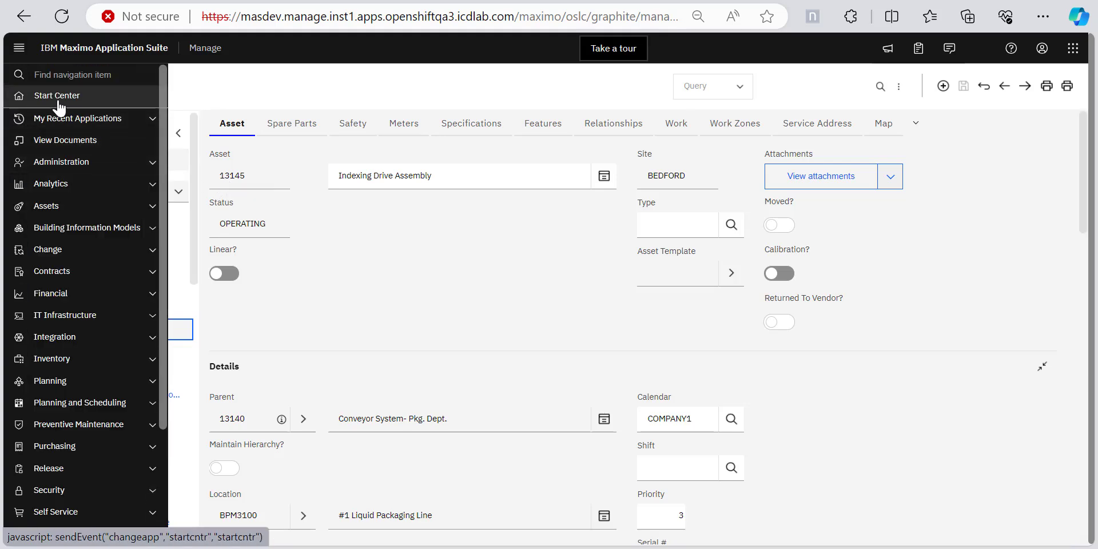
left_click(83, 120)
left_click(59, 161)
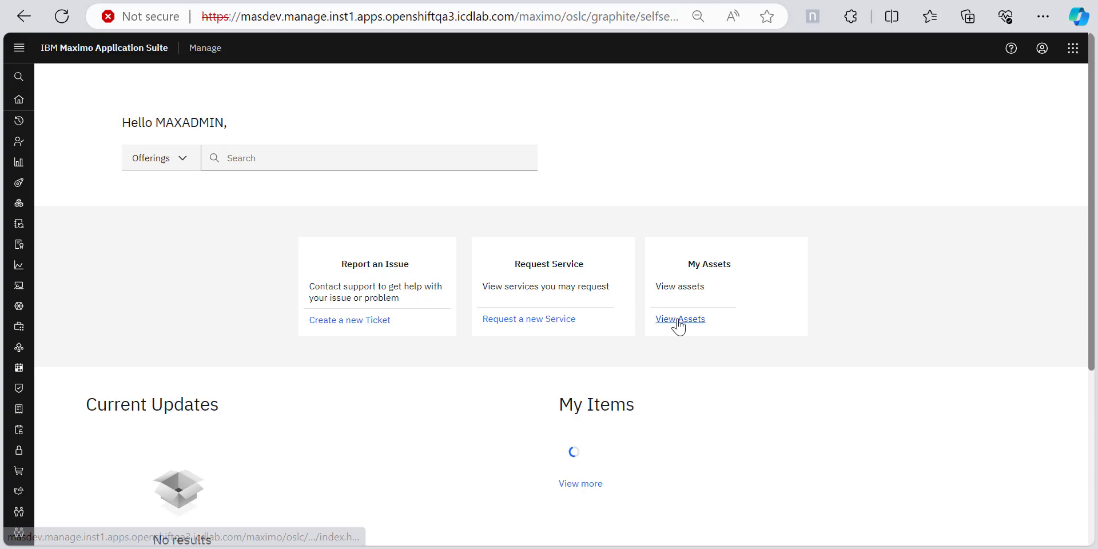
scroll(348, 389, "down", 5)
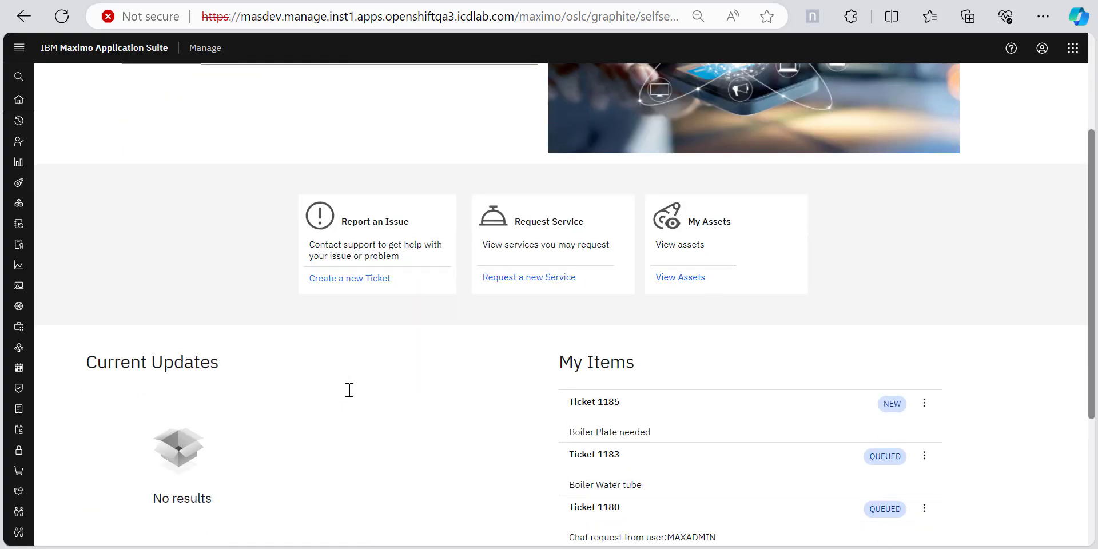
left_click(689, 193)
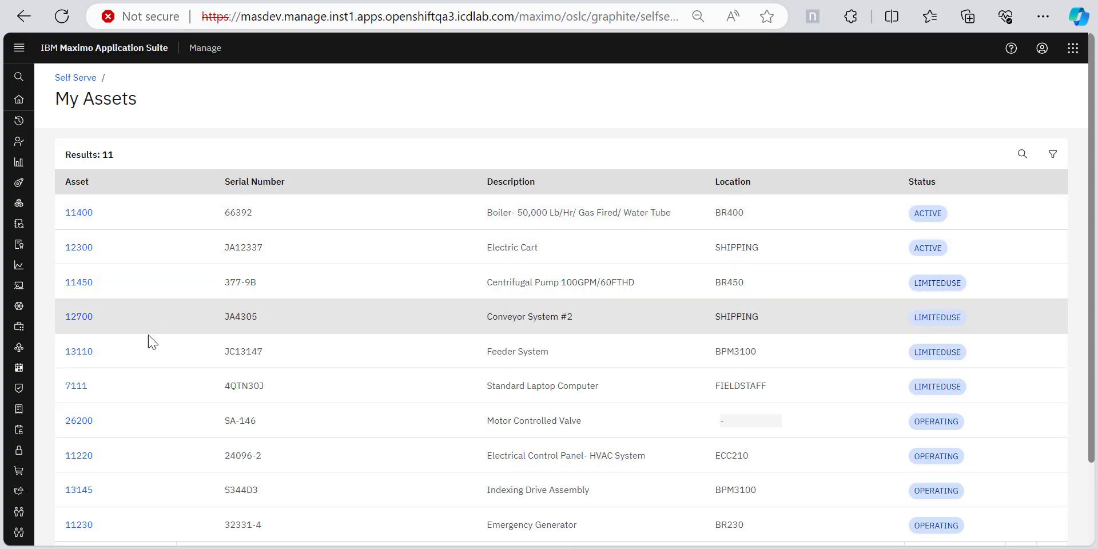
scroll(95, 346, "down", 1)
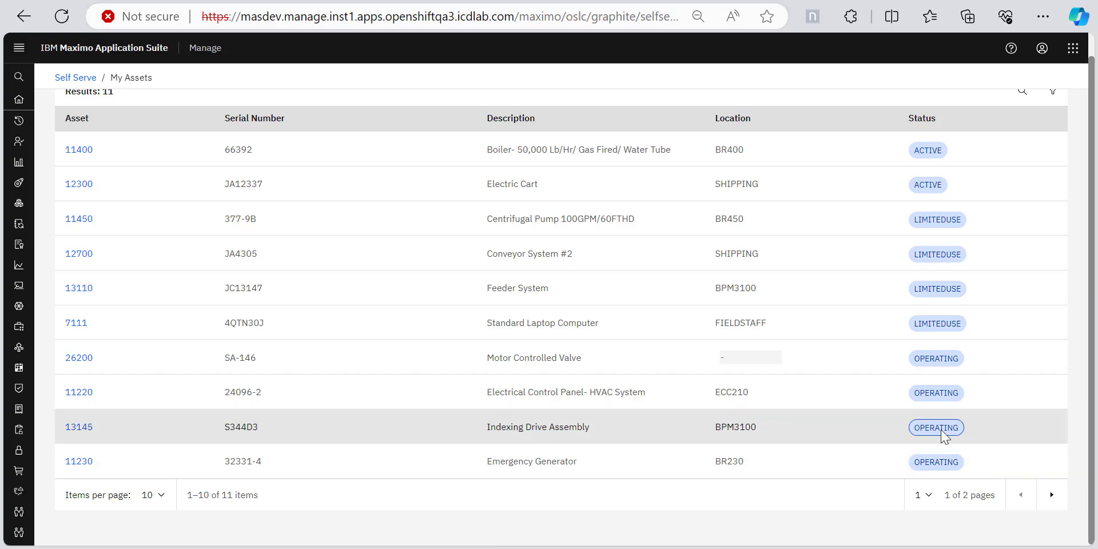
left_click(140, 422)
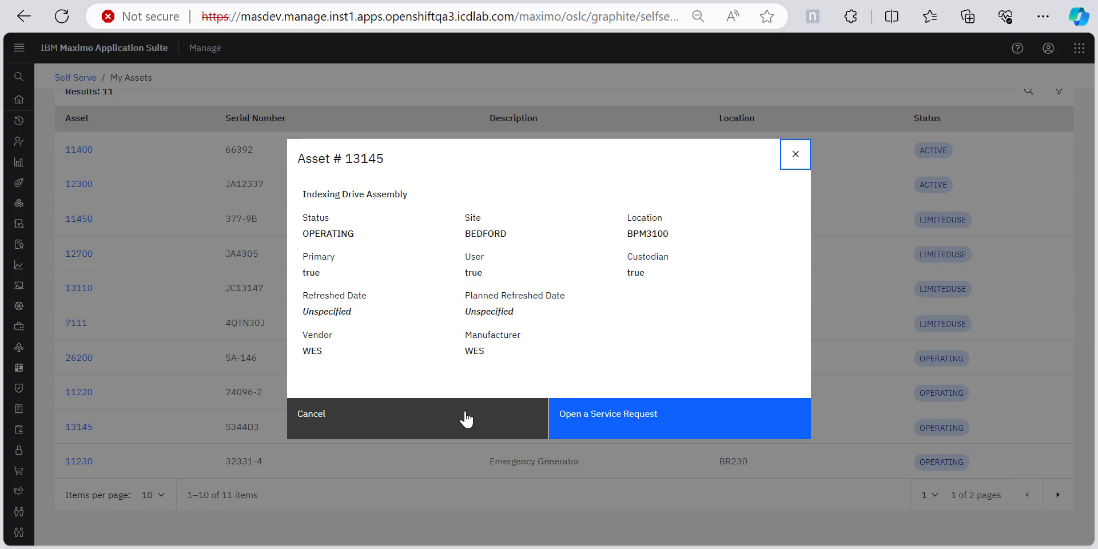
left_click(466, 418)
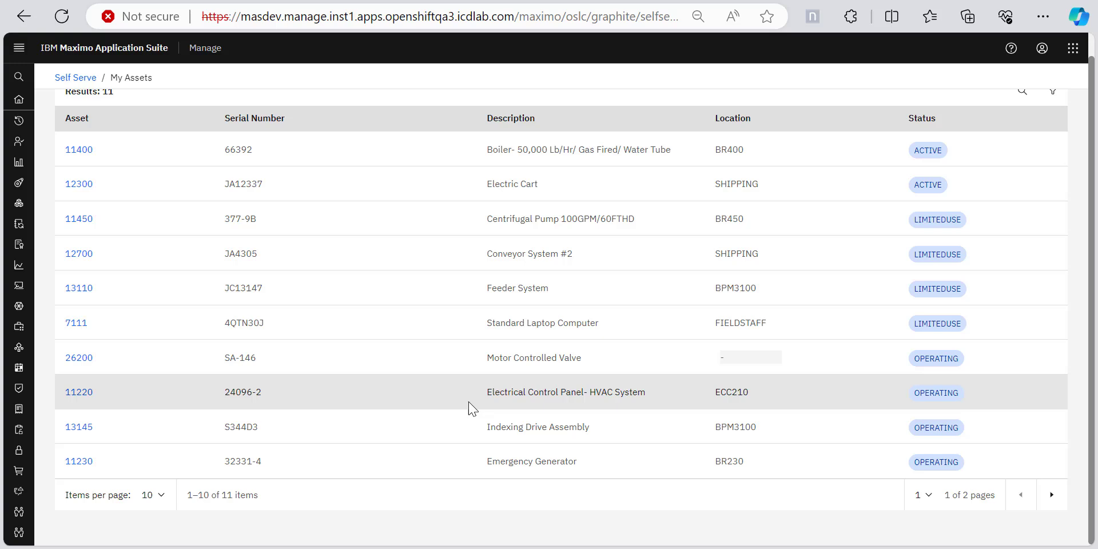
scroll(372, 226, "up", 2)
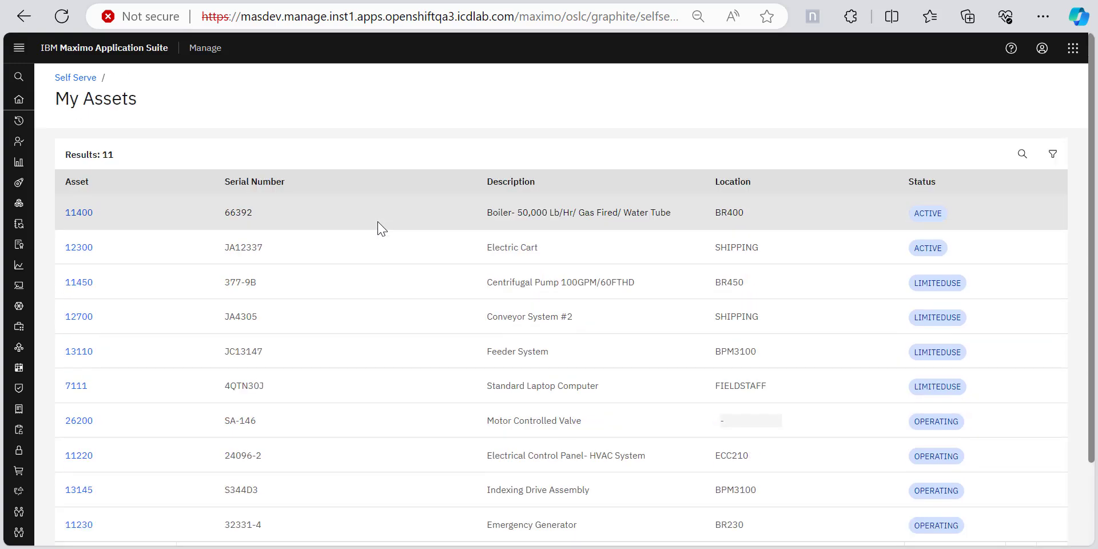
Search My Assets for 'centrifugal', then replace the term with '123'
left_click(1023, 156)
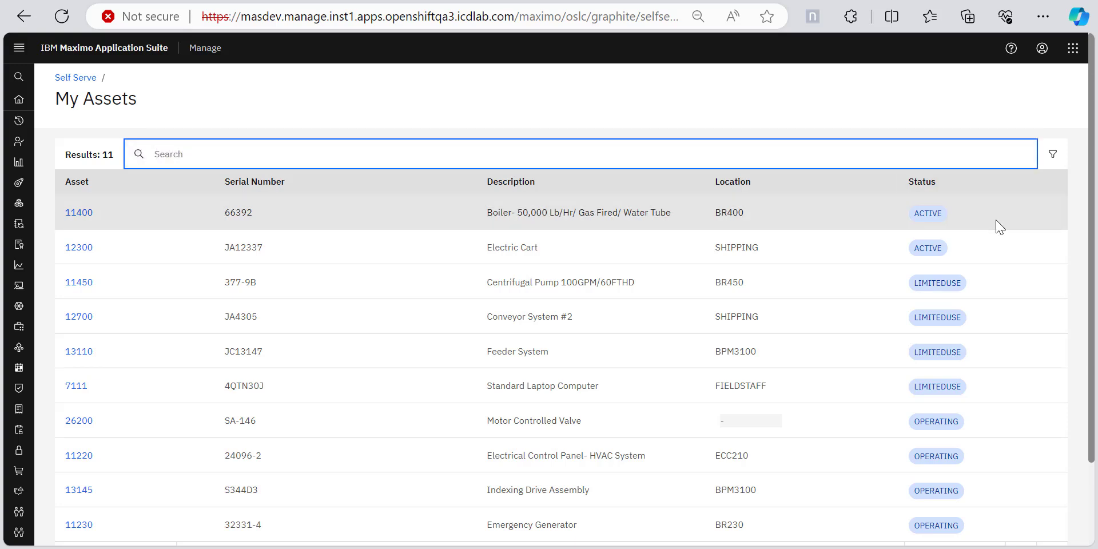
type("c")
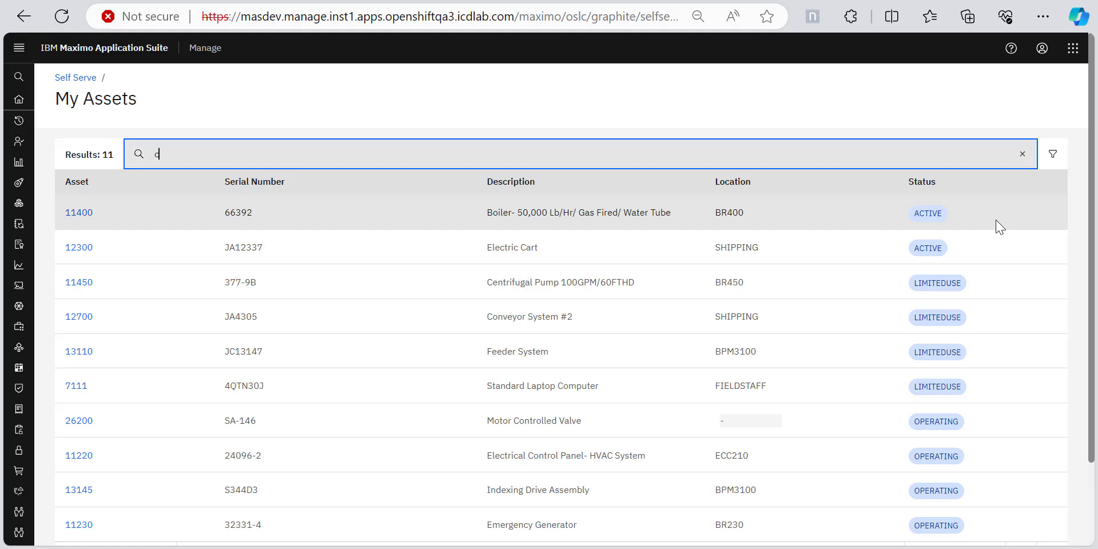
type("entrifug")
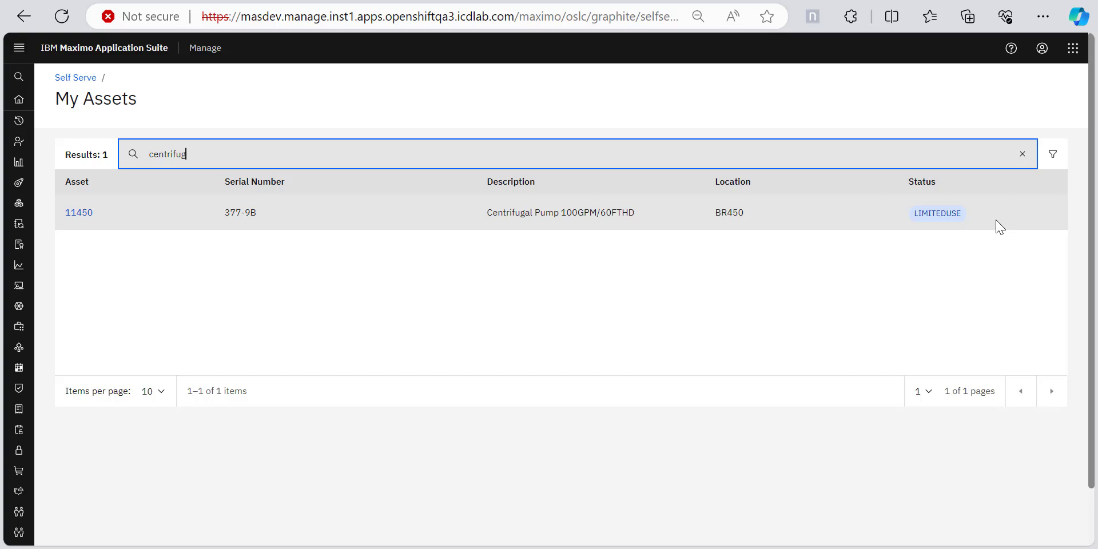
type("al")
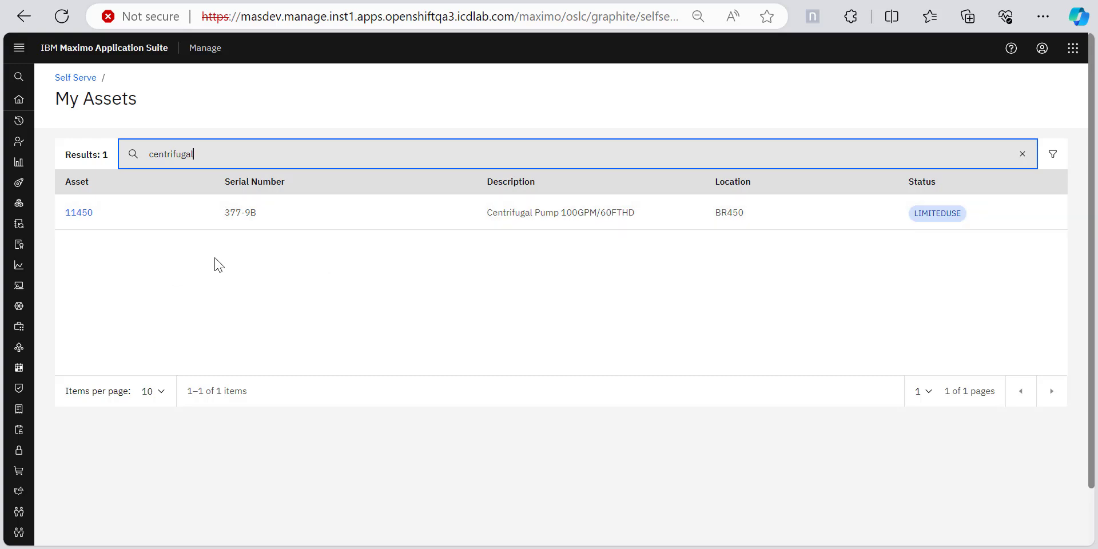
left_click_drag(207, 159, 129, 160)
type("123")
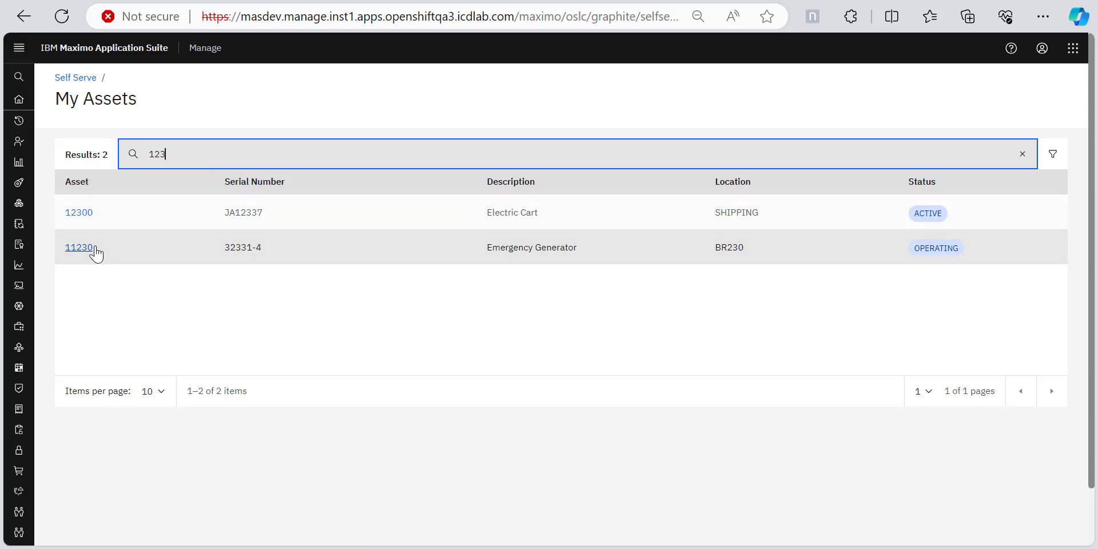
Search for 'active', then 'operating', narrowing the list to 5 OPERATING assets
double_click(147, 155)
type("ctive")
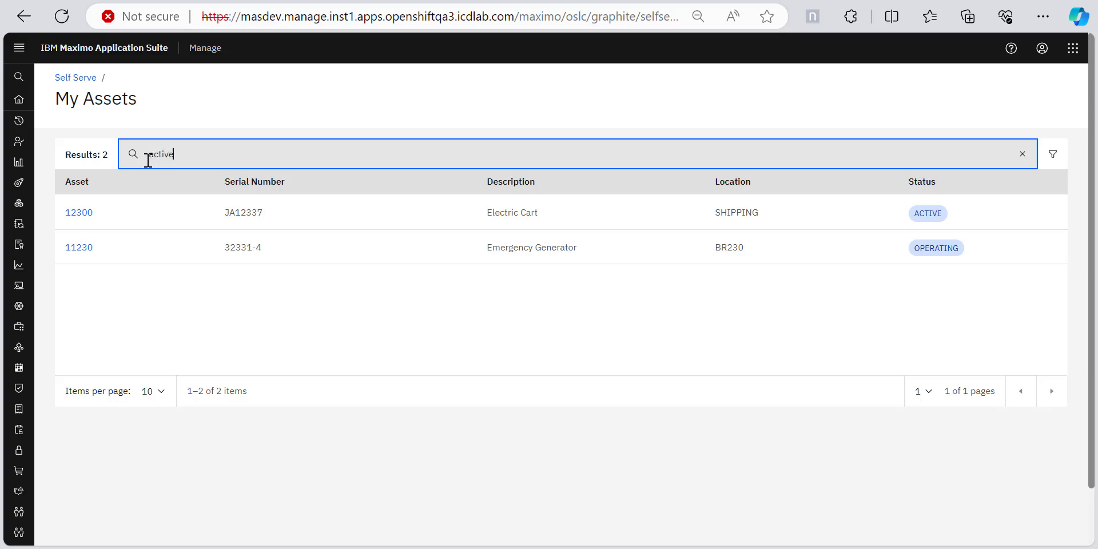
key("Return")
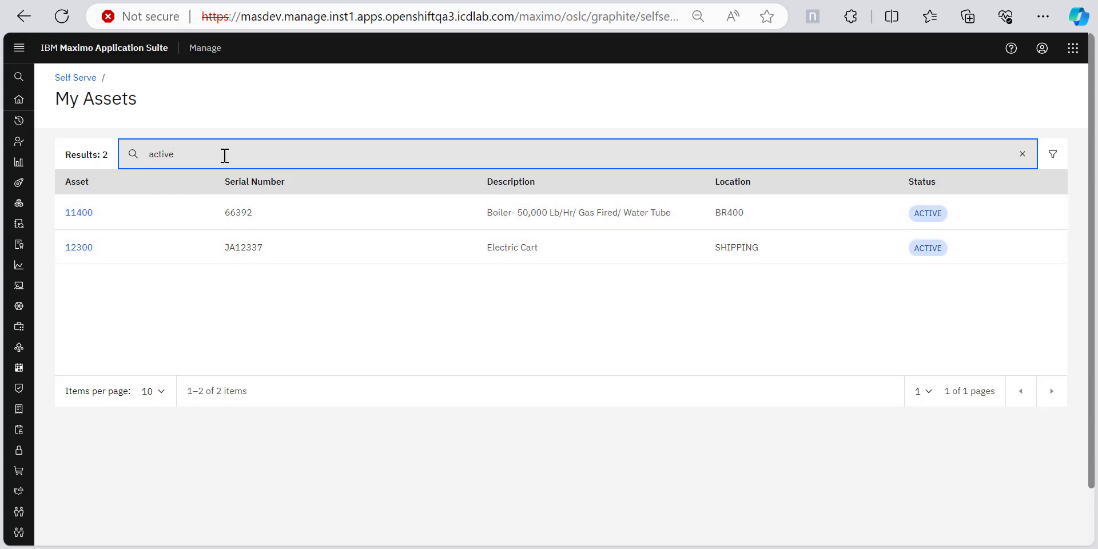
key("ctrl+a")
type("ope")
key("Return")
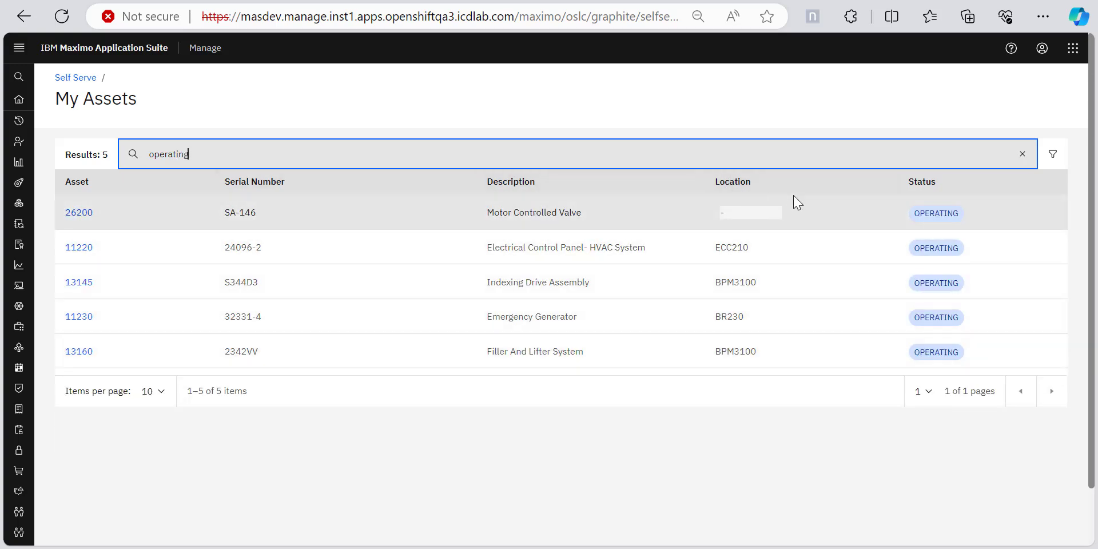
Clear the search, show the column filters, and filter Status by 'active', then 'operating'
left_click(1022, 155)
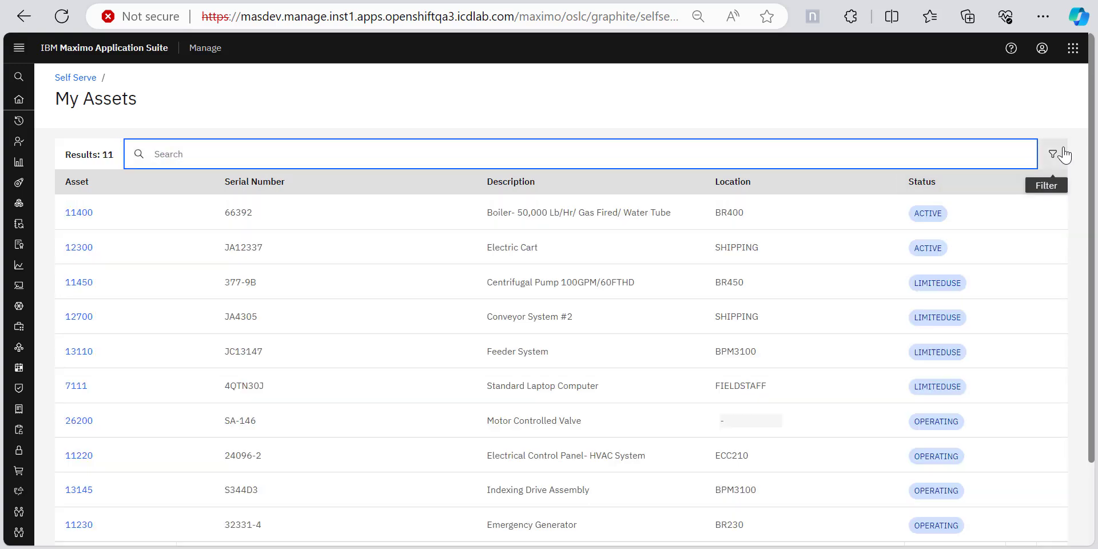
left_click(1053, 157)
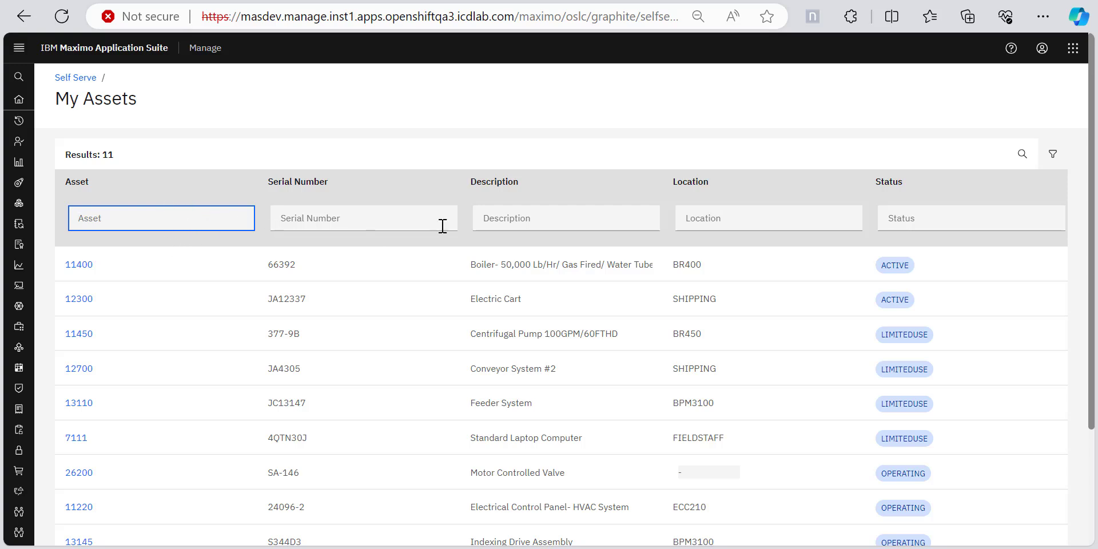
left_click(896, 218)
type("a")
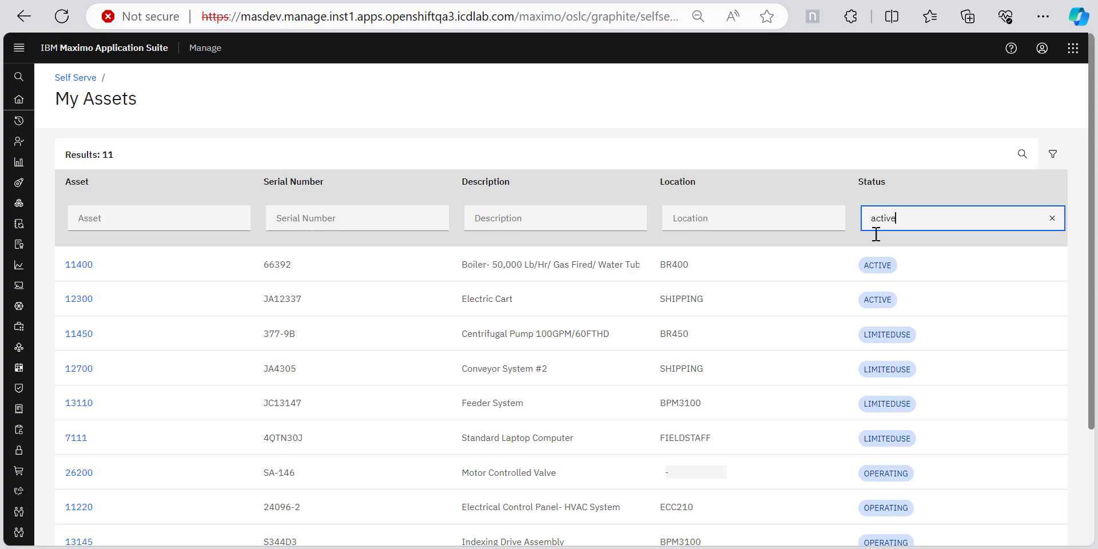
type("ctive")
key("Return")
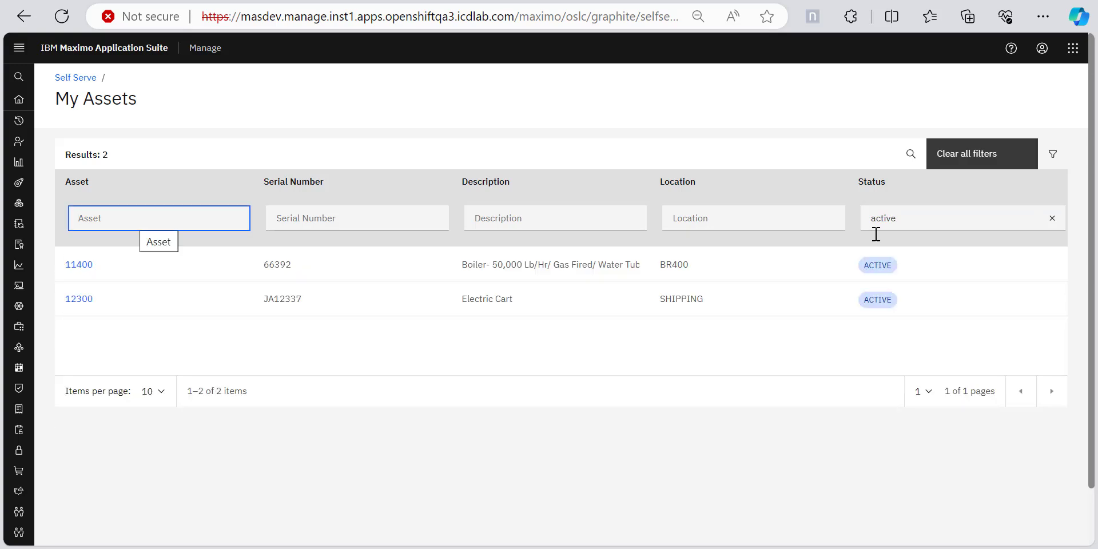
double_click(908, 213)
type("o")
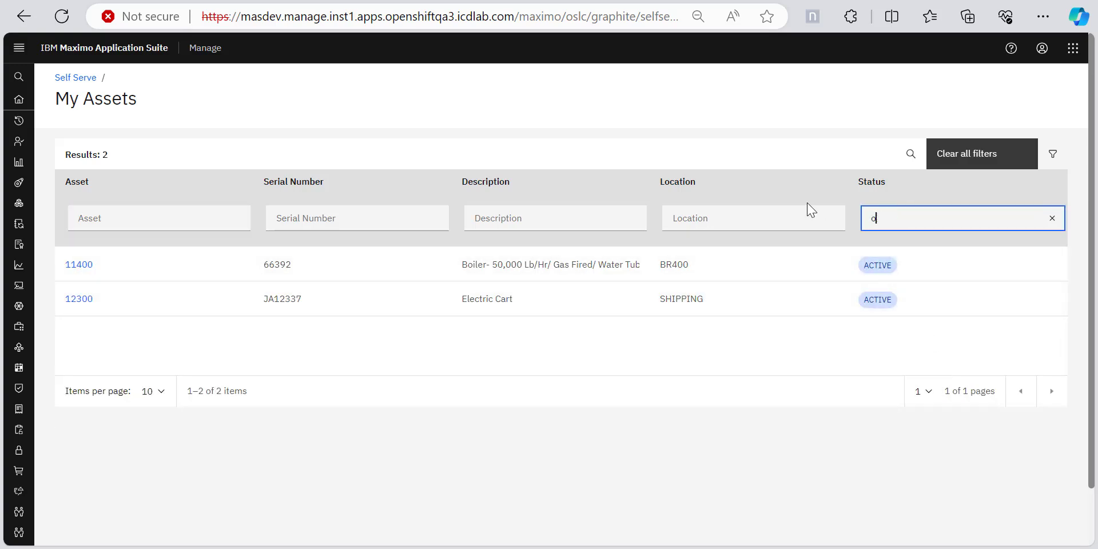
type("perating")
key("Return")
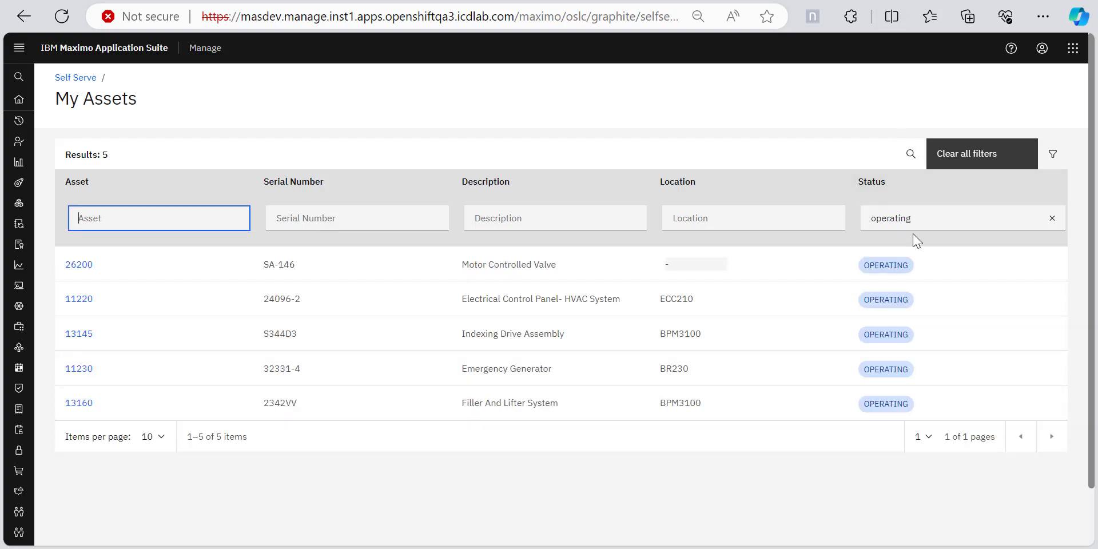
Sort the assets by Location and clear all filters to list all 11 assets
left_click(707, 216)
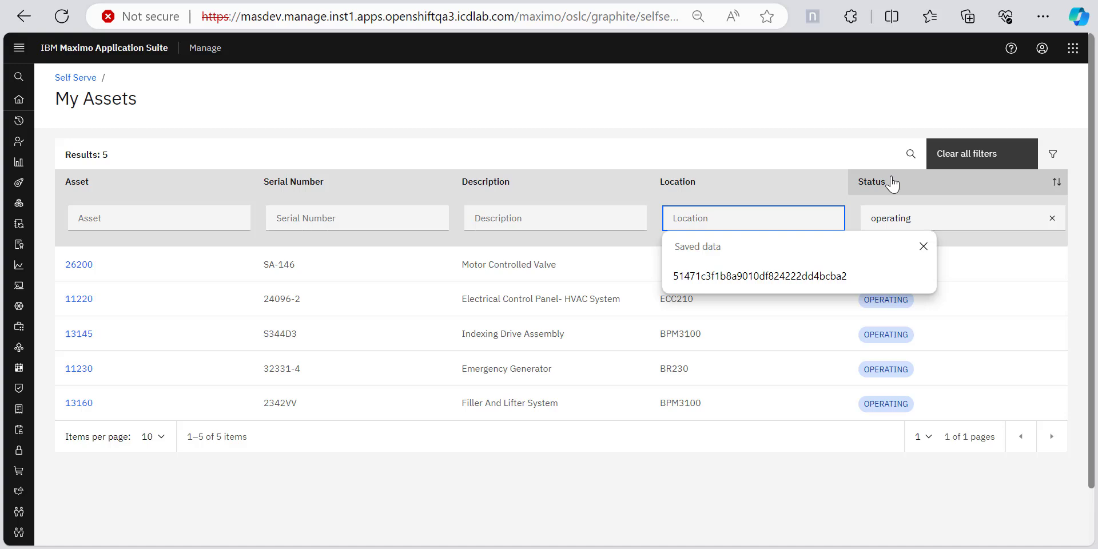
left_click(782, 188)
left_click(967, 154)
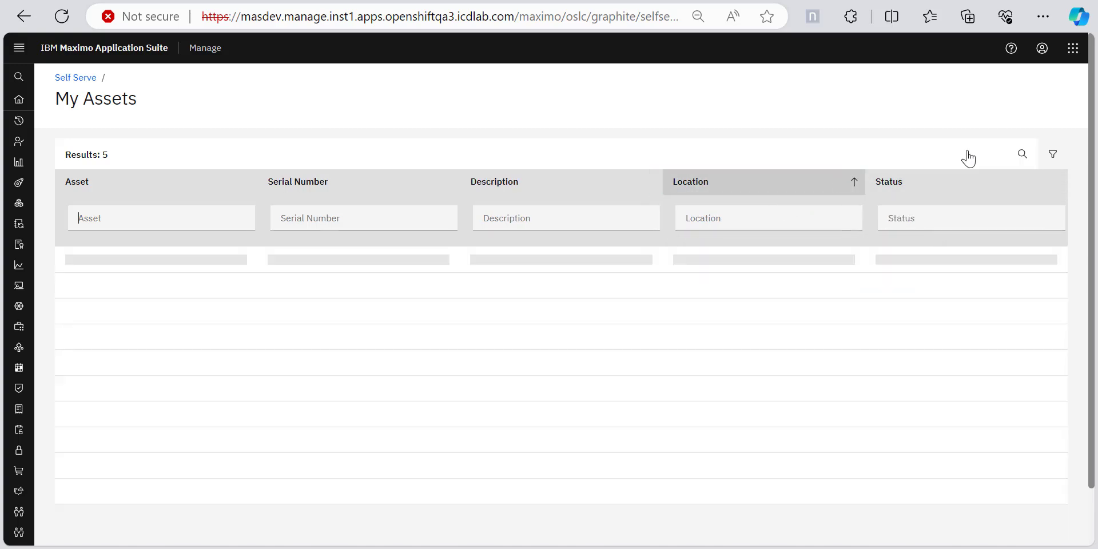
scroll(535, 364, "down", 2)
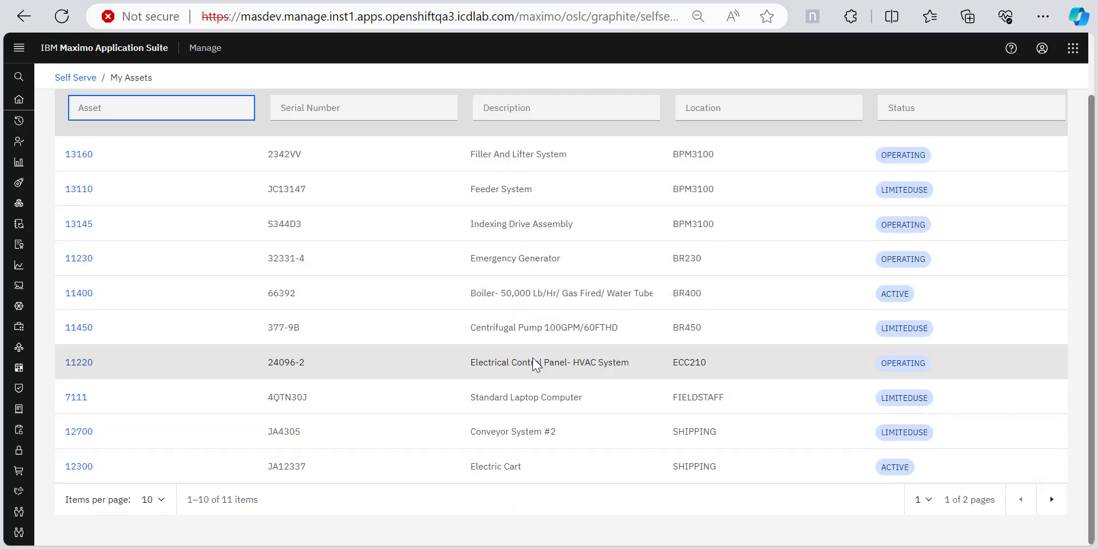
scroll(320, 517, "up", 2)
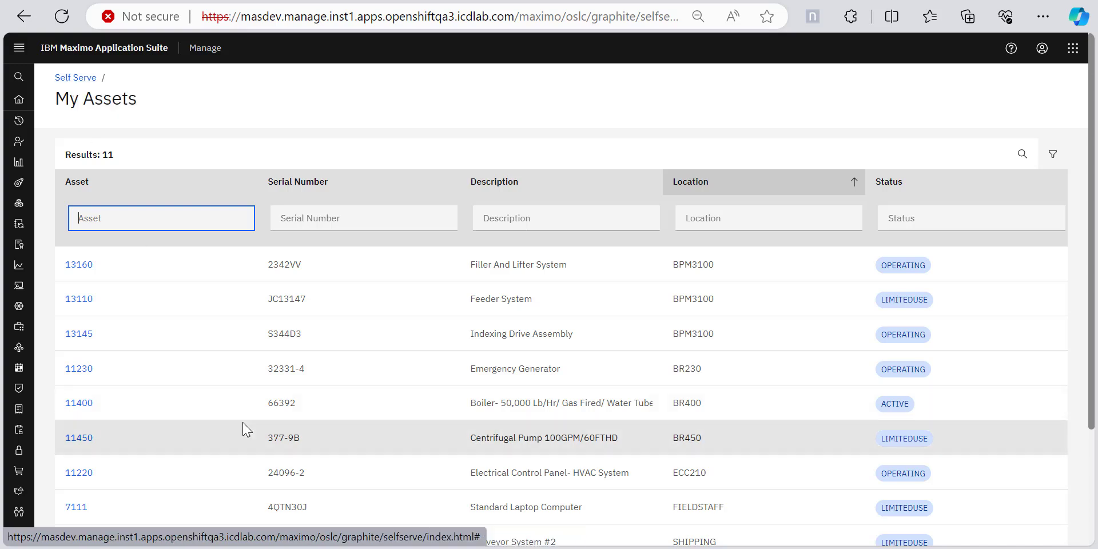
Switch to the Asset view presentation and display slide 4, 'NOW YOU KNOW..'
key("alt+Tab")
key("alt+Tab")
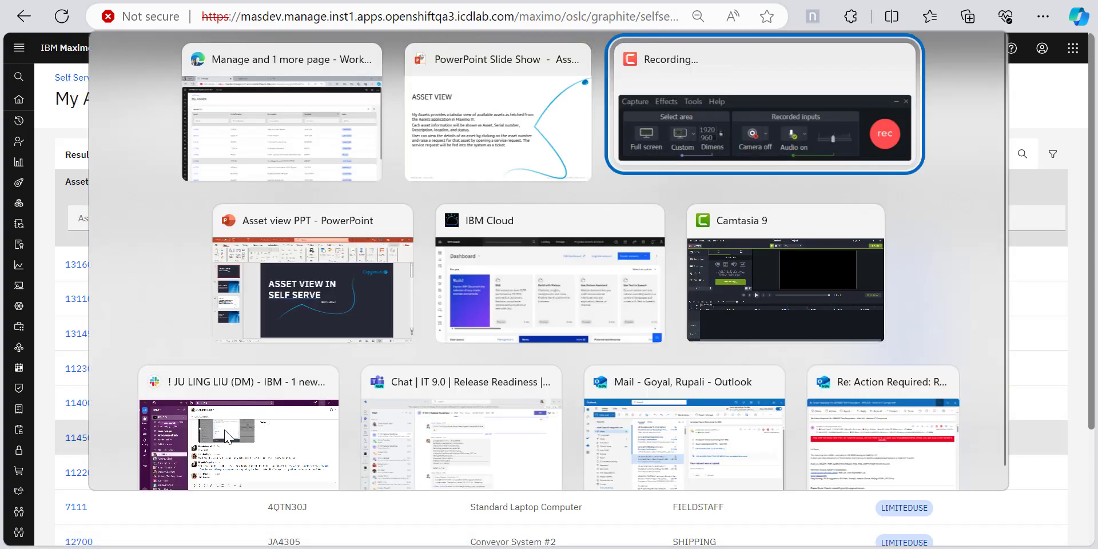
key("alt+Tab")
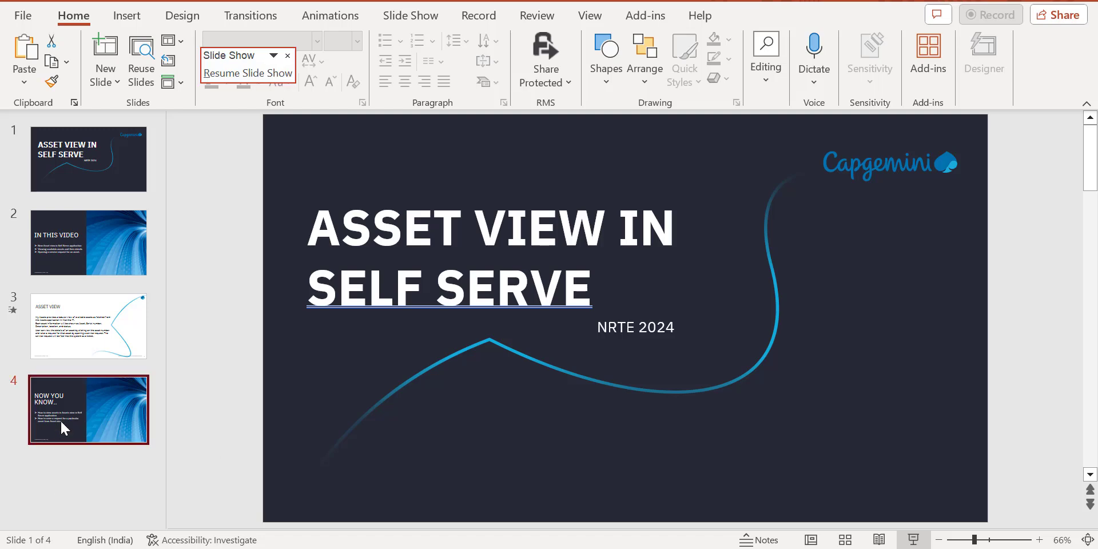
left_click(60, 420)
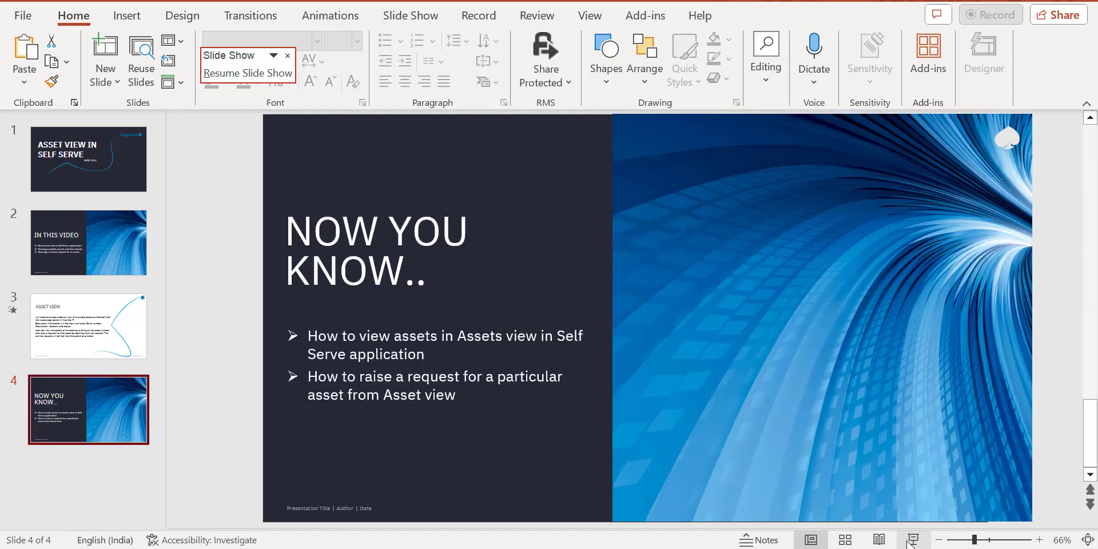